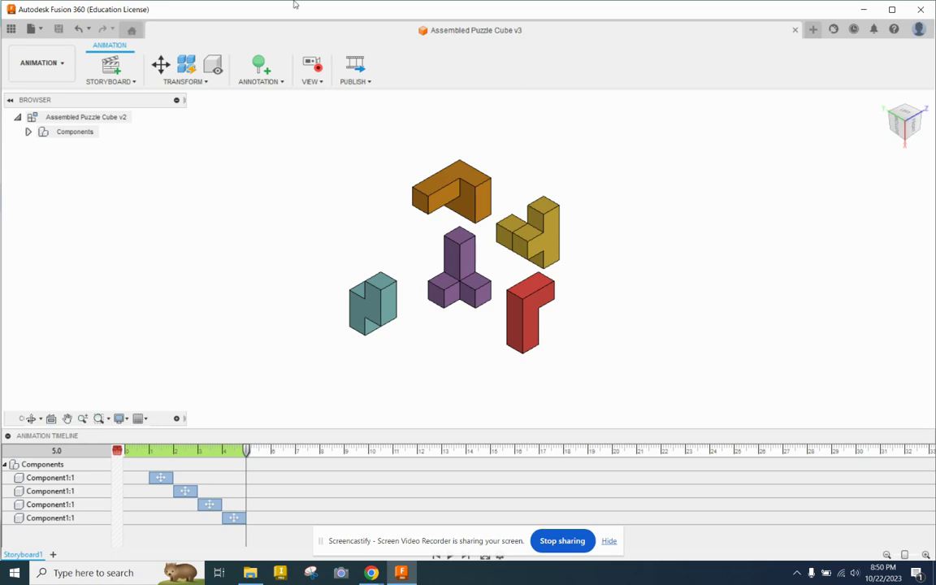
Step: Start a new drawing from the design, using selected contents with the Red, Purple, Yellow, Teal and Orange parts
{"action": "left_click", "coordinate": [62, 66]}
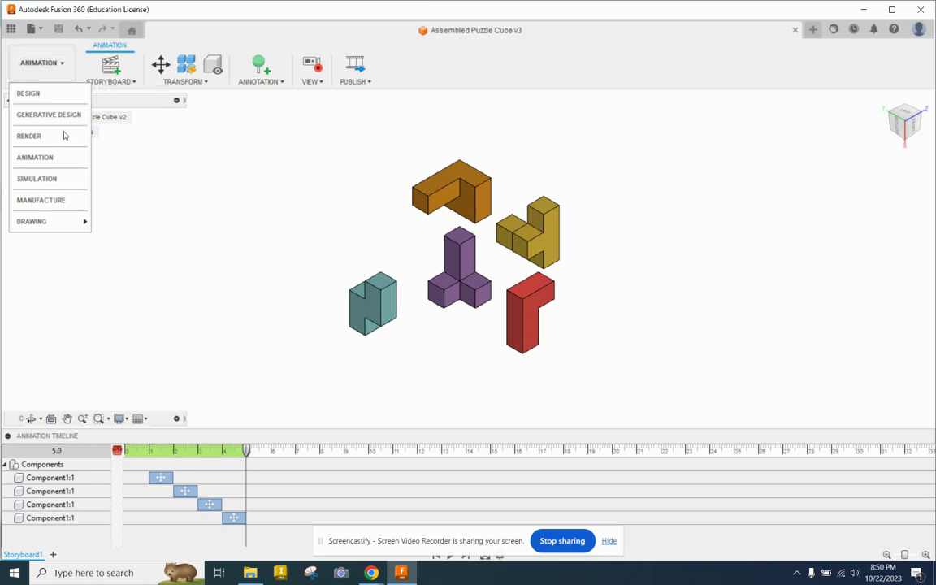
{"action": "mouse_move", "coordinate": [55, 231]}
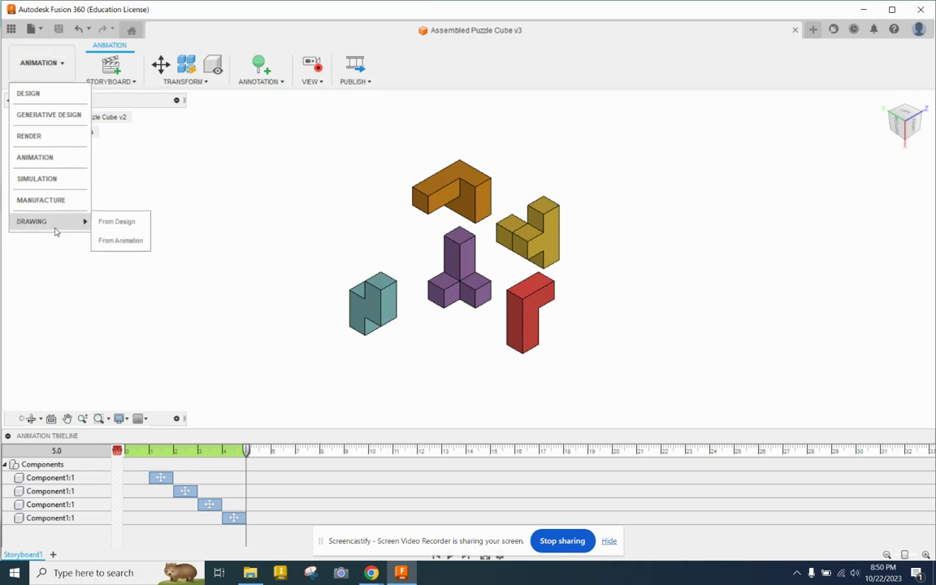
{"action": "left_click", "coordinate": [116, 222]}
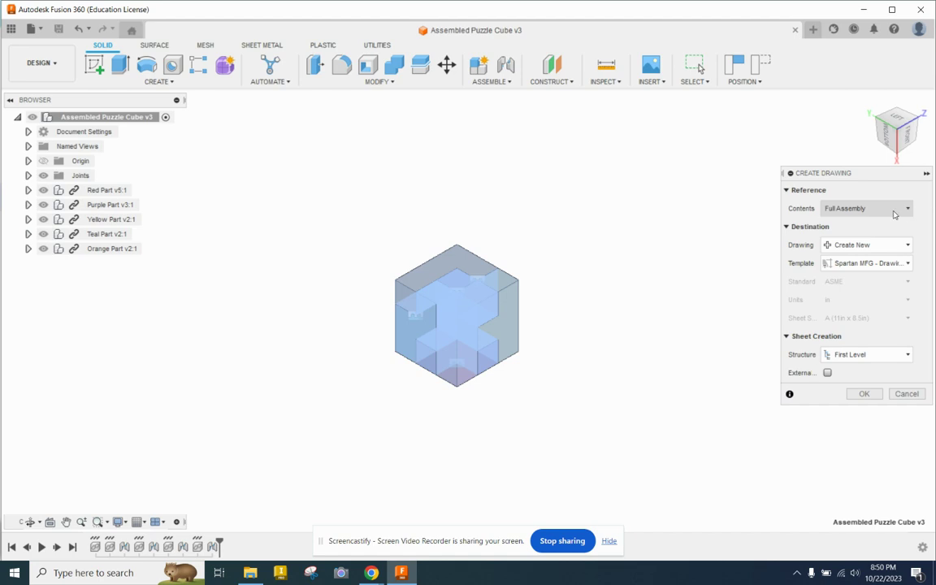
{"action": "left_click", "coordinate": [827, 211]}
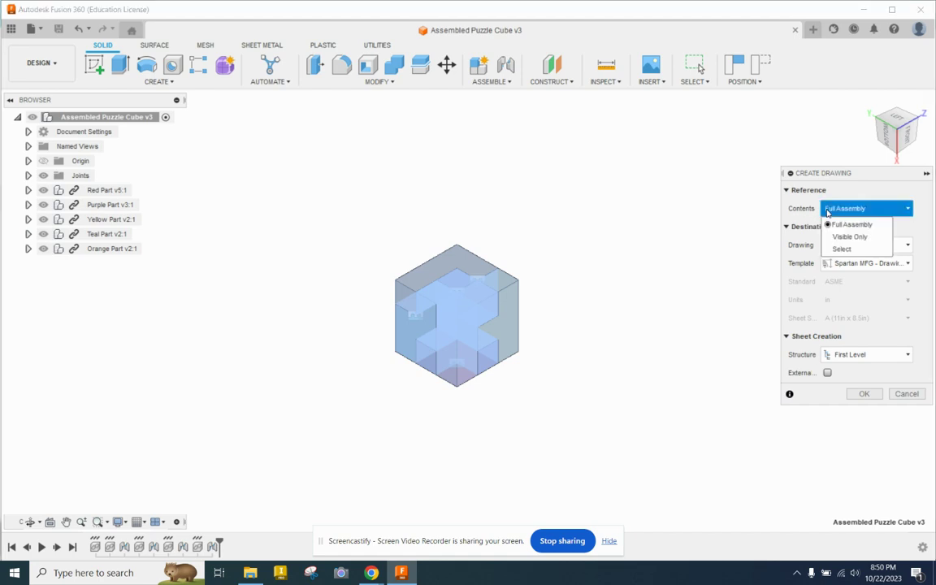
{"action": "left_click", "coordinate": [842, 249]}
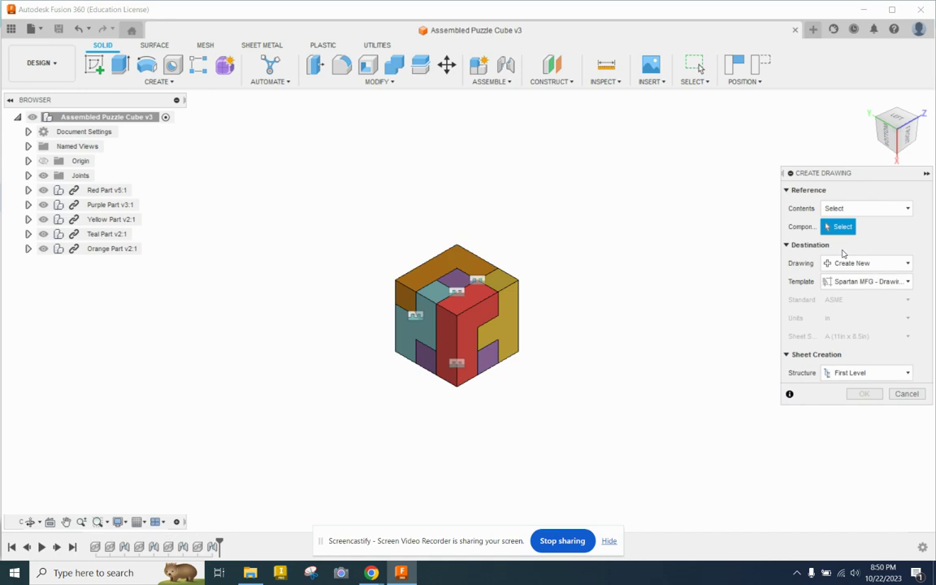
{"action": "left_click", "coordinate": [97, 191]}
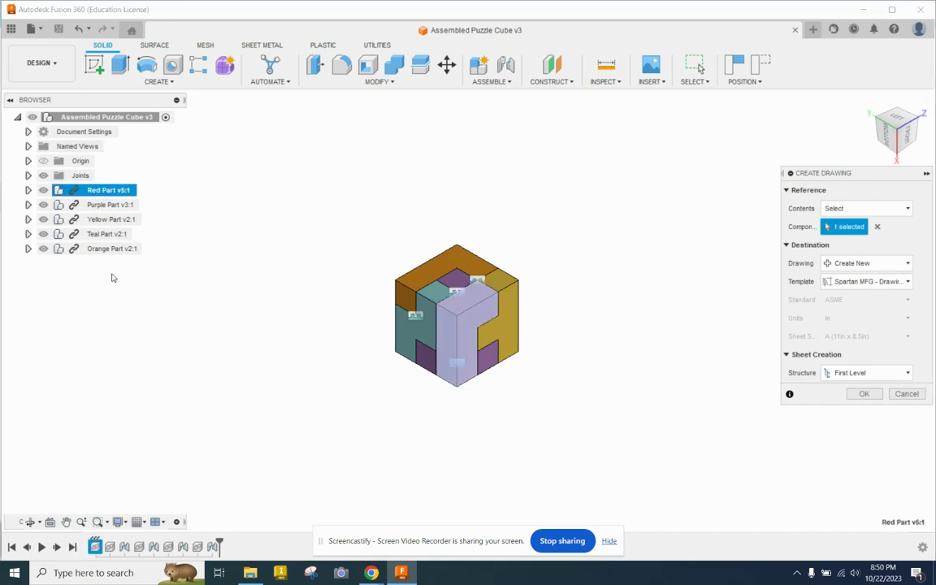
{"action": "left_click", "coordinate": [119, 250], "text": "shift"}
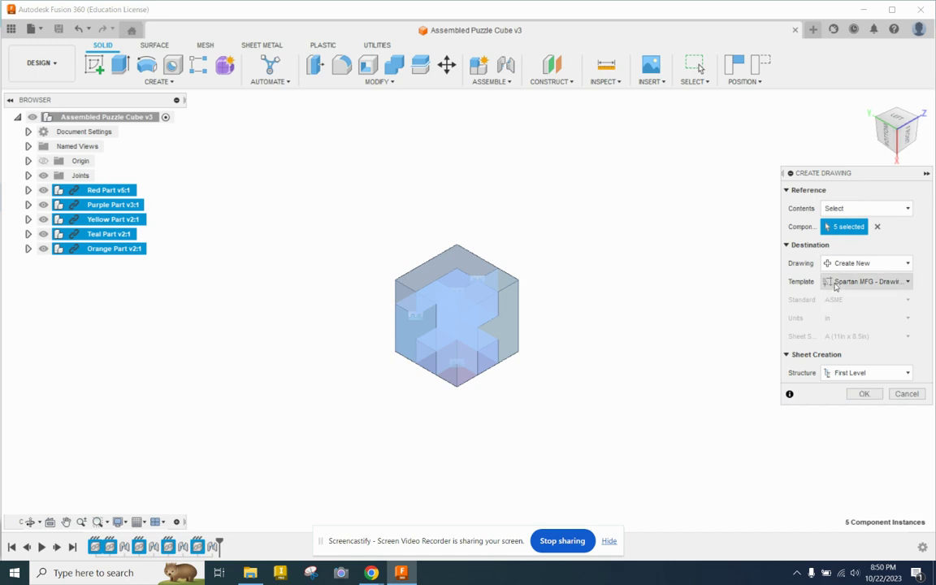
{"action": "left_click", "coordinate": [880, 285]}
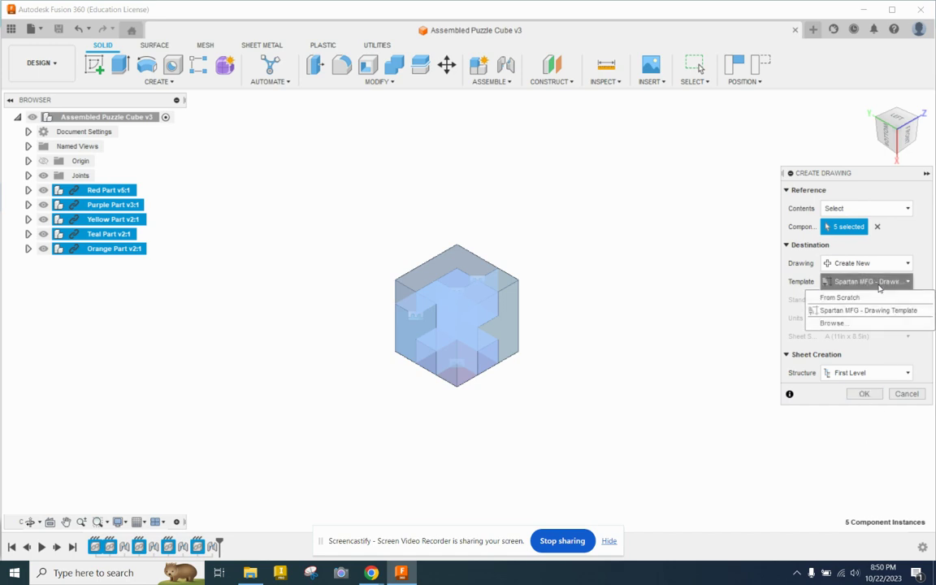
{"action": "left_click", "coordinate": [834, 324]}
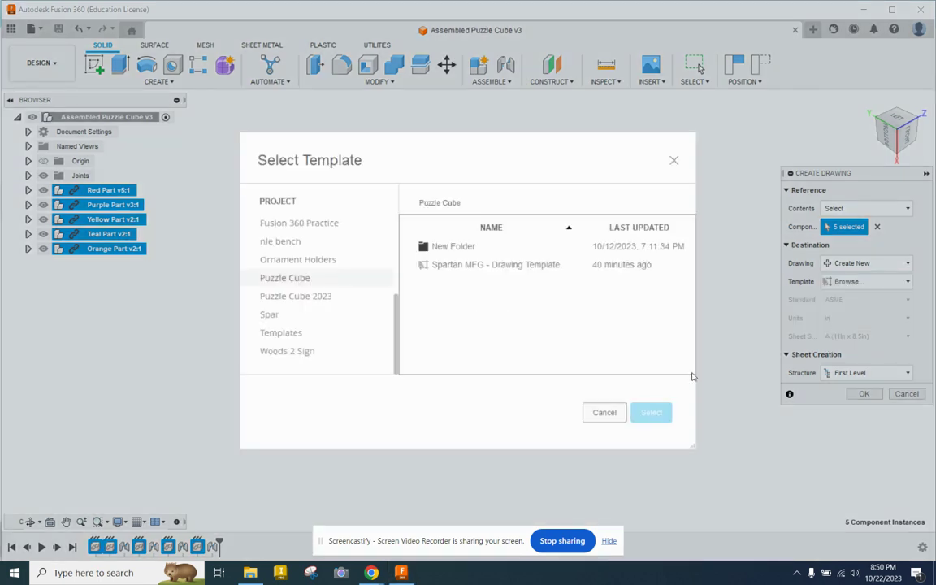
{"action": "left_click", "coordinate": [292, 332]}
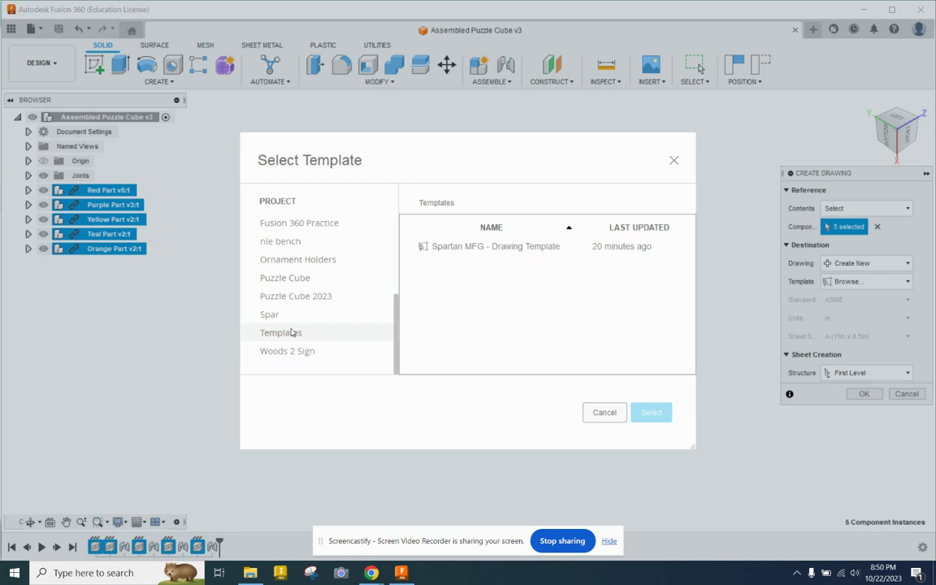
{"action": "left_click", "coordinate": [480, 247]}
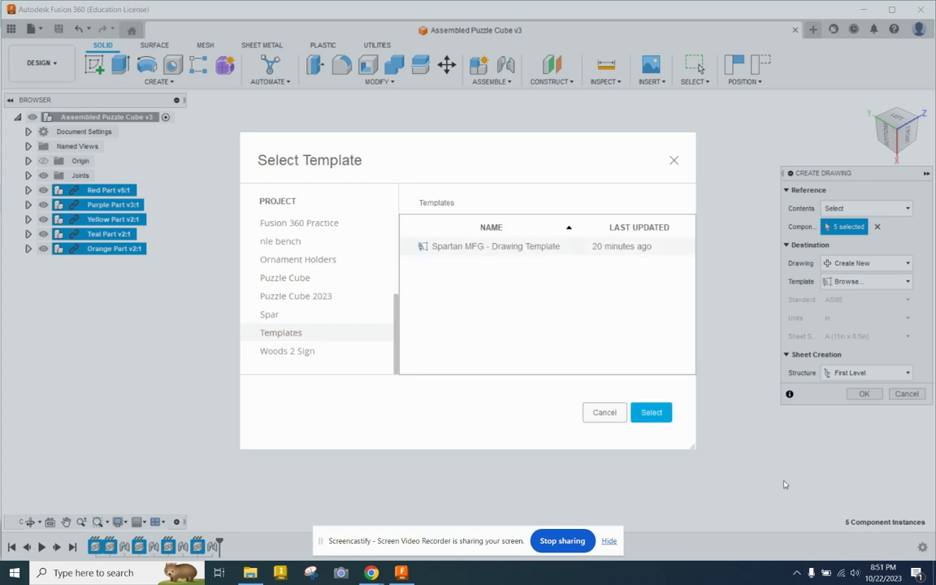
{"action": "left_click", "coordinate": [607, 417]}
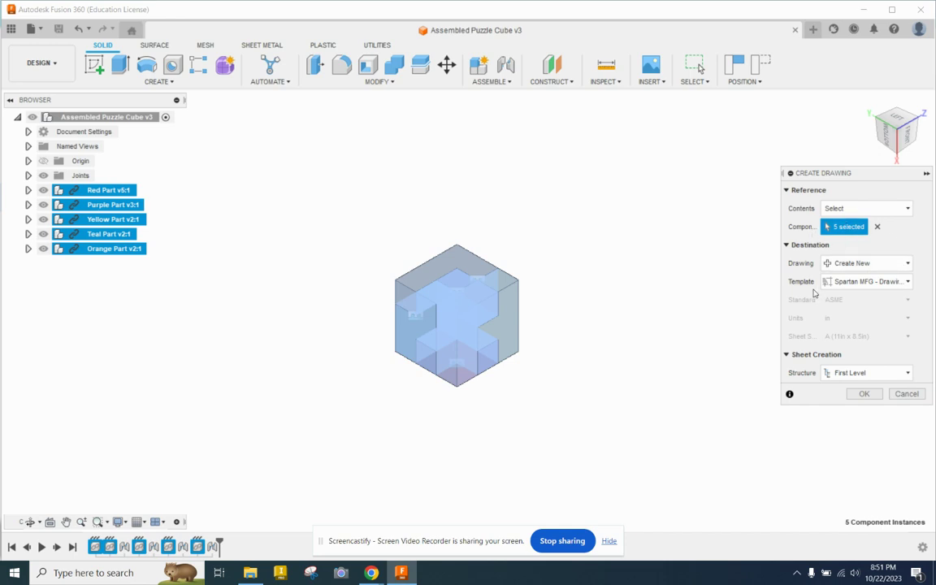
Step: Create the drawing of the selected parts with the Spartan MFG - Drawing Template and First Level sheet structure
{"action": "left_click", "coordinate": [863, 394]}
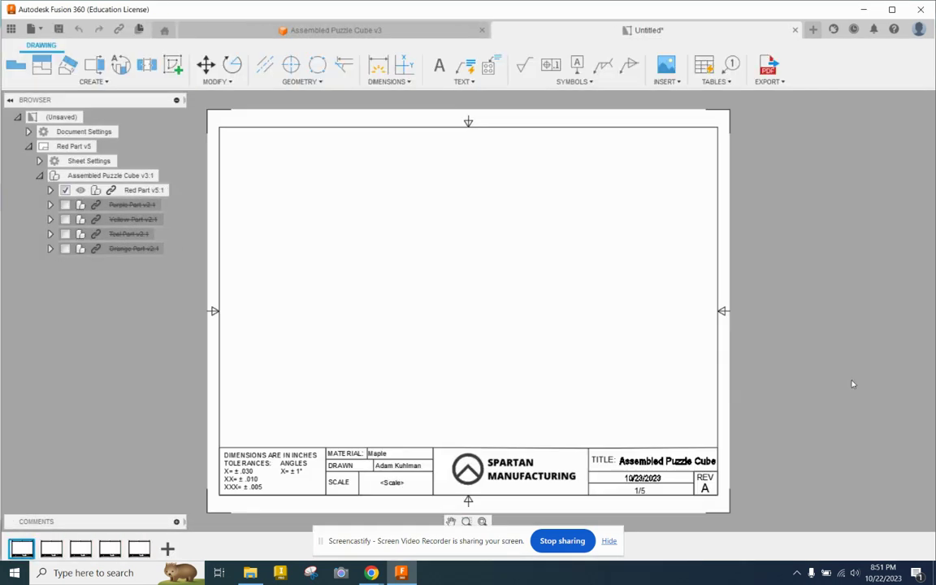
{"action": "left_click", "coordinate": [611, 542]}
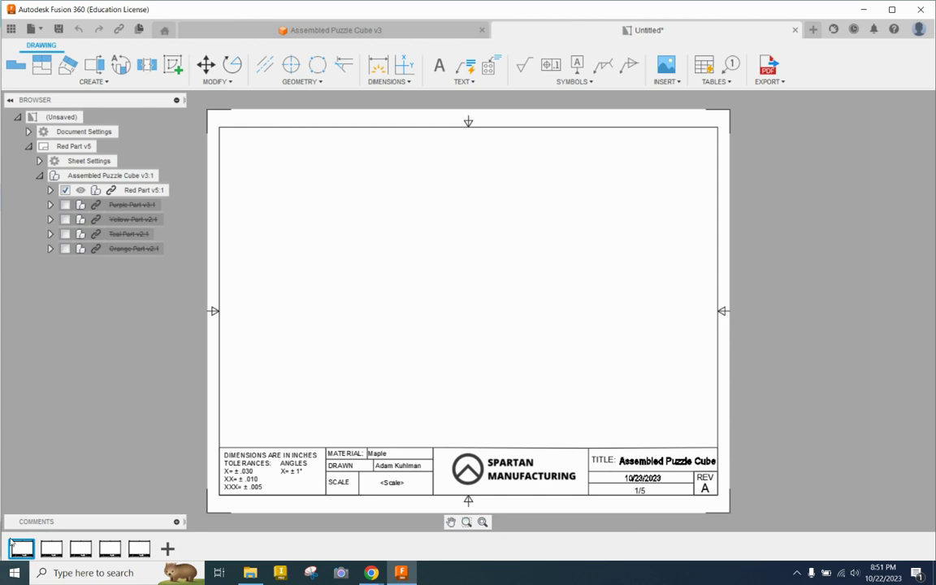
{"action": "right_click", "coordinate": [147, 424]}
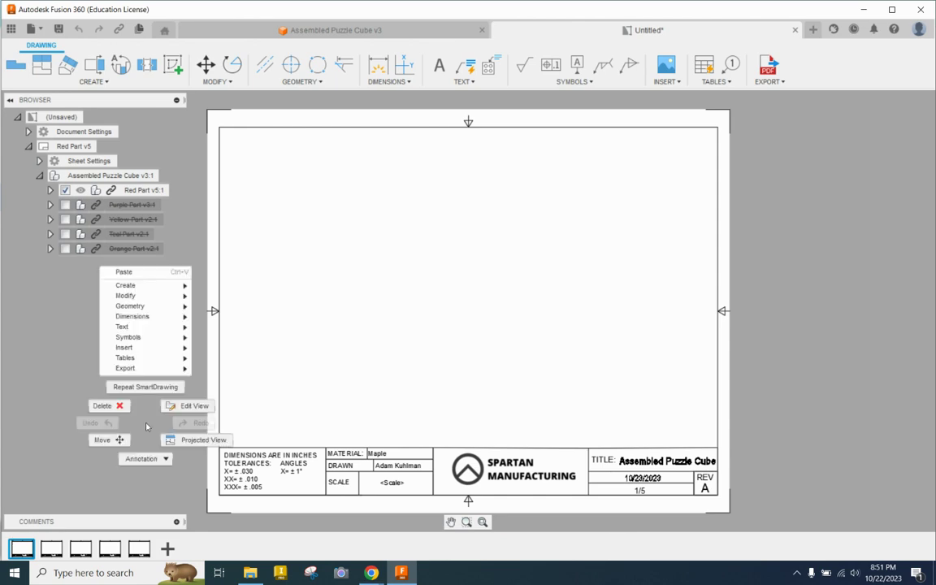
{"action": "left_click", "coordinate": [306, 325]}
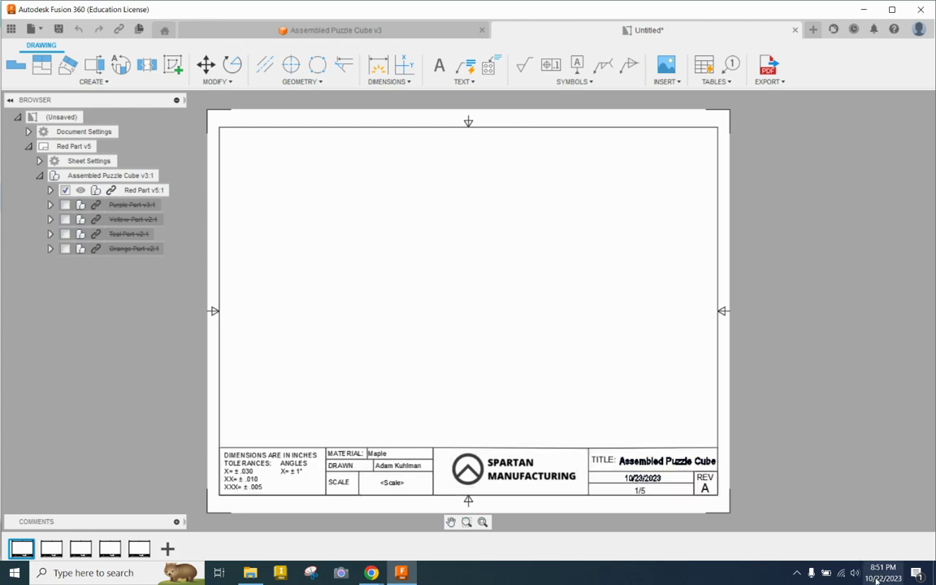
{"action": "mouse_move", "coordinate": [878, 579]}
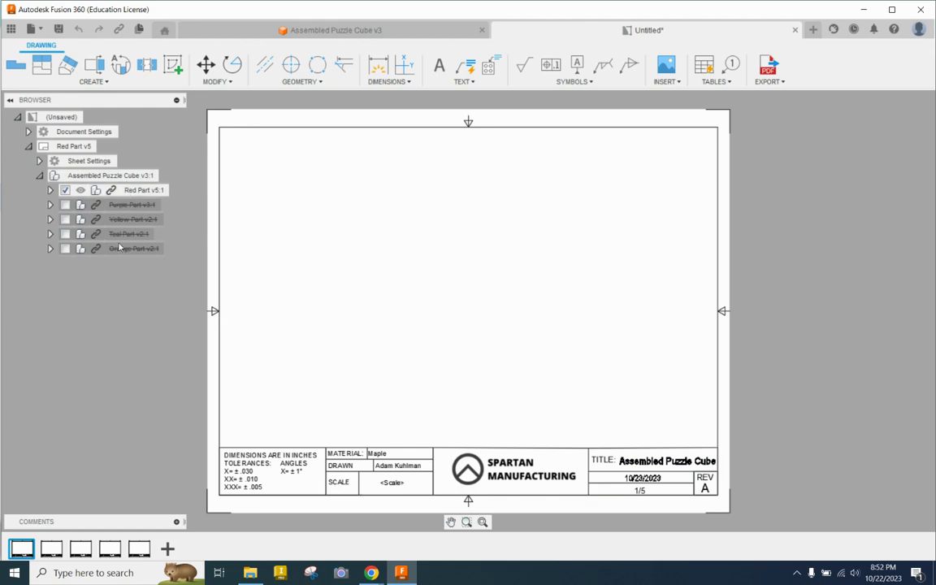
Step: Review the Purple, Yellow, Teal and Orange part sheets and return to the Red Part sheet
{"action": "left_click", "coordinate": [49, 552]}
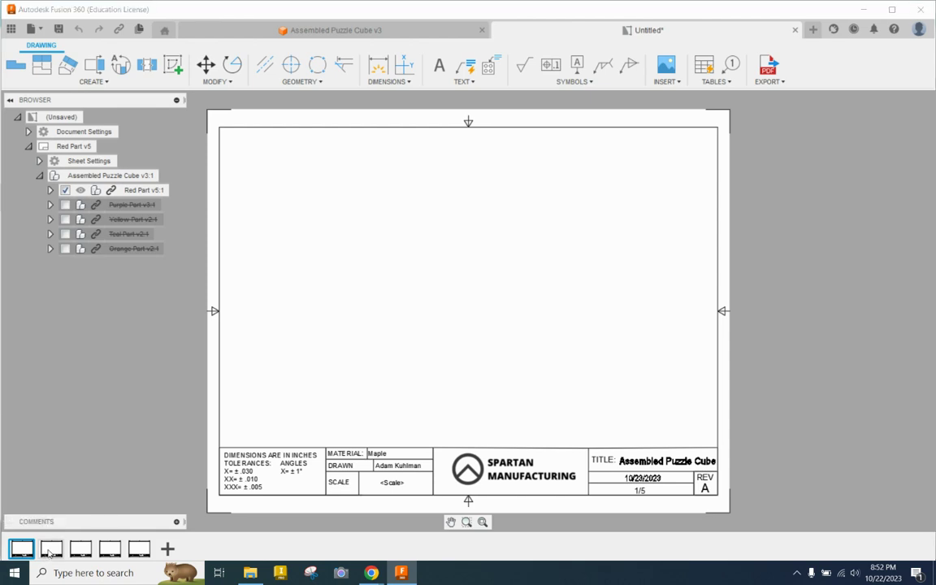
{"action": "mouse_move", "coordinate": [79, 552]}
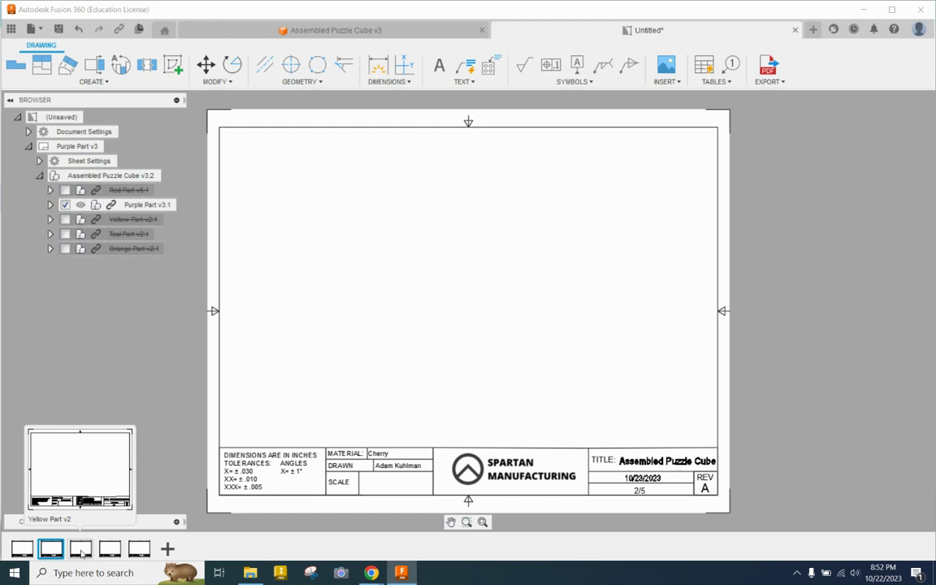
{"action": "left_click", "coordinate": [81, 552]}
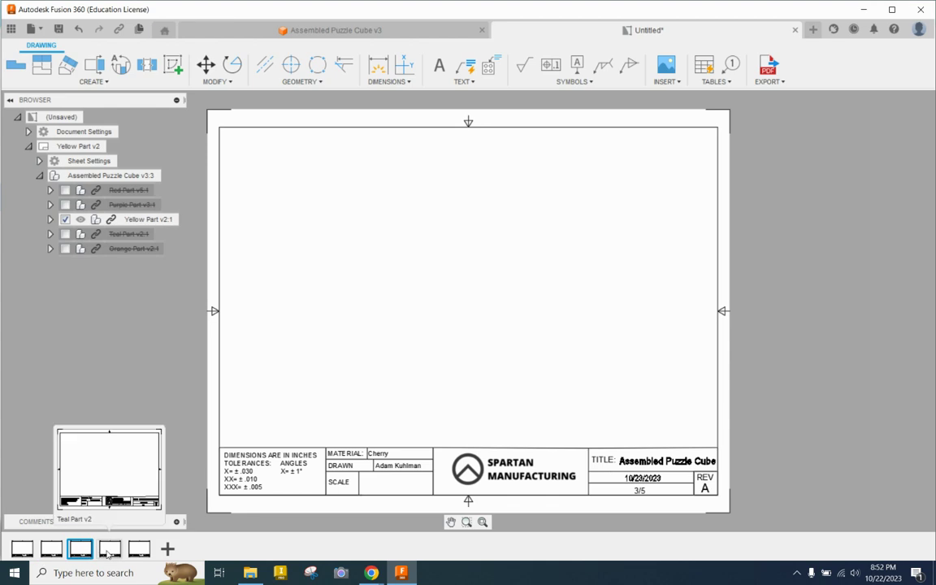
{"action": "left_click", "coordinate": [108, 552]}
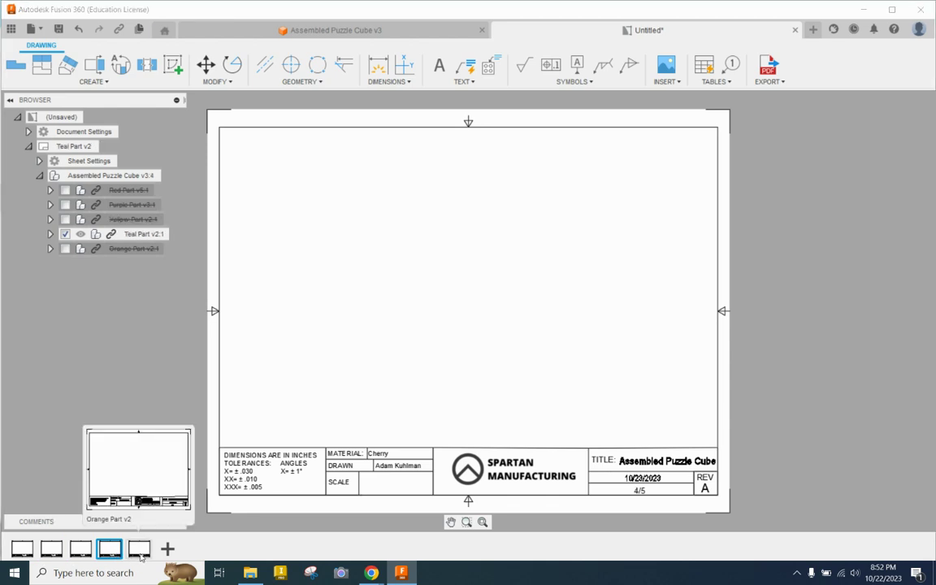
{"action": "left_click", "coordinate": [140, 552]}
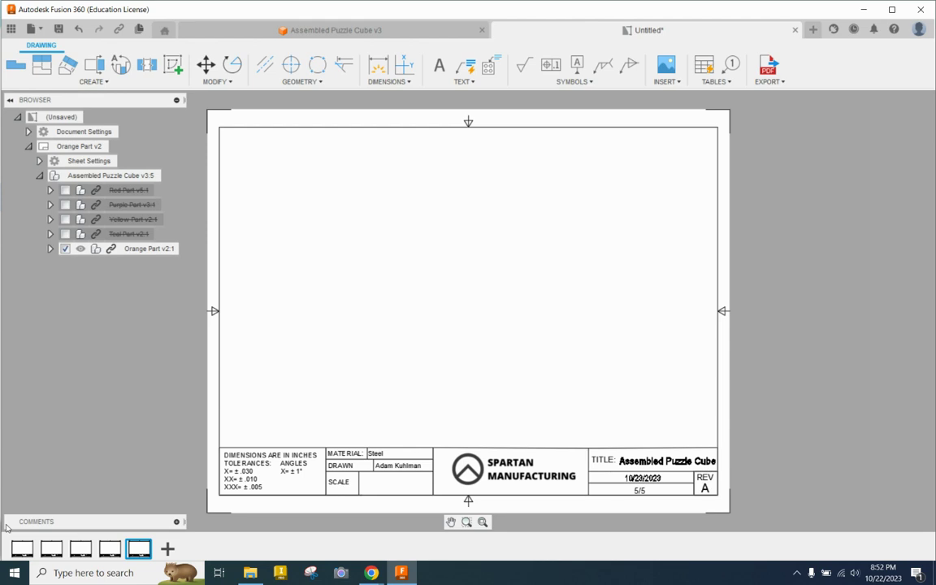
{"action": "left_click", "coordinate": [22, 551]}
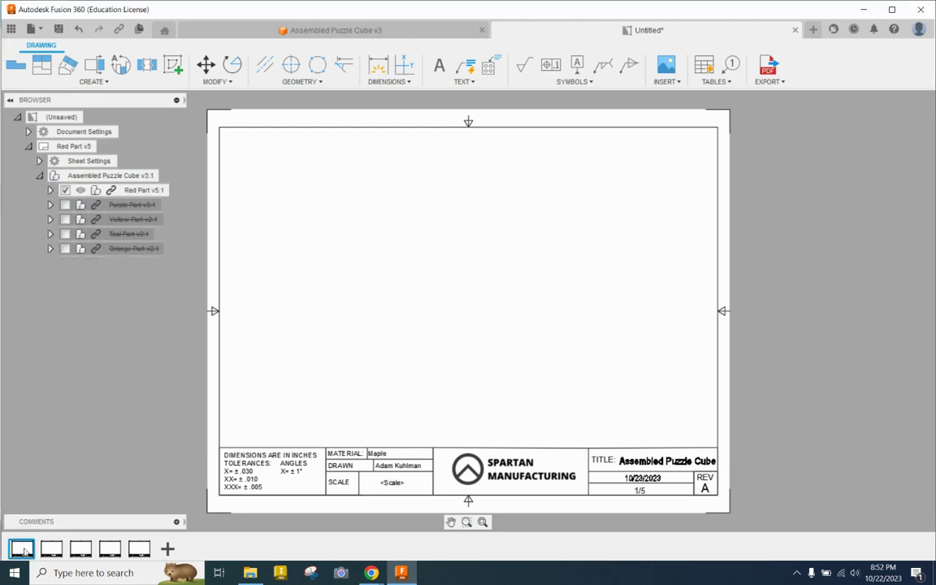
Step: Start a base view on the Red Part sheet with Assembled Puzzle Cube v3:1 as its reference
{"action": "left_click", "coordinate": [17, 72]}
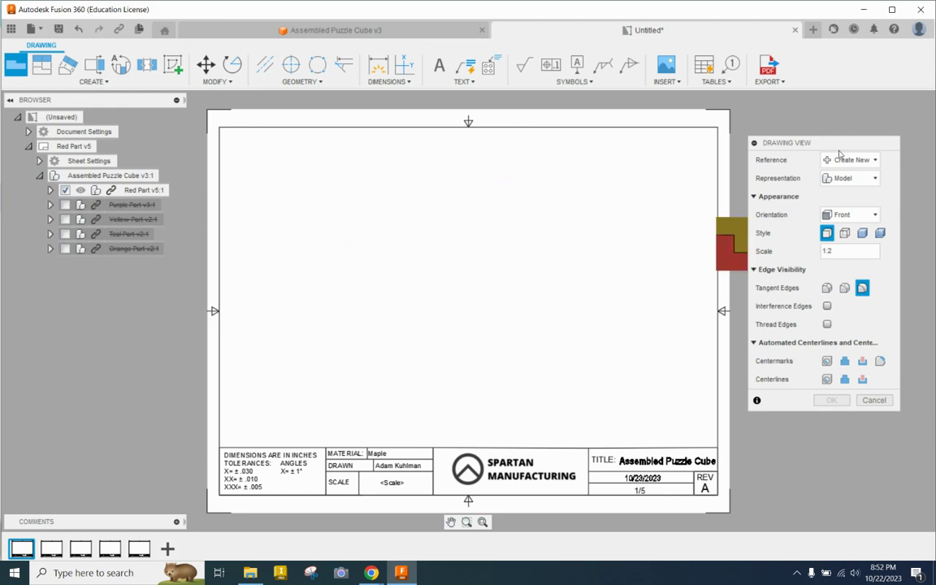
{"action": "left_click", "coordinate": [838, 162]}
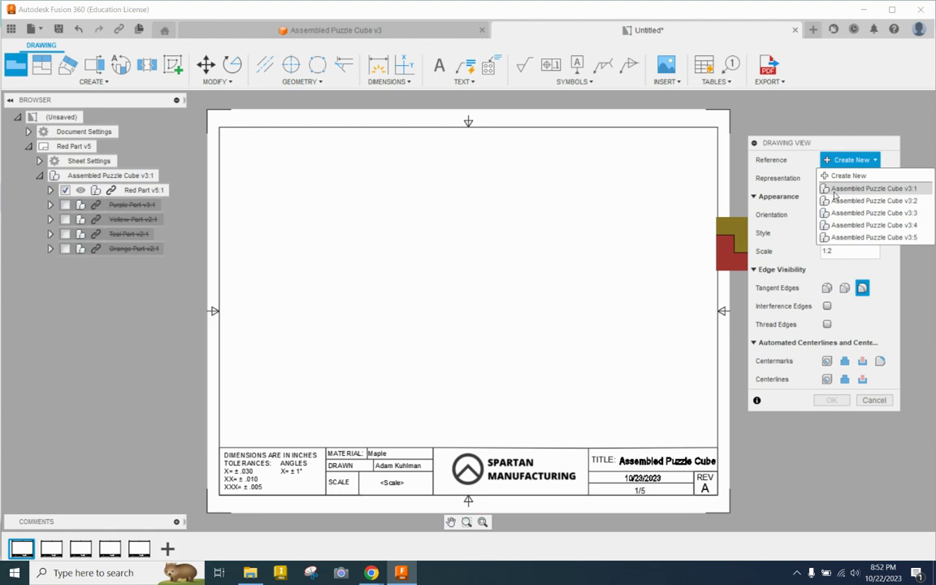
{"action": "left_click", "coordinate": [836, 190]}
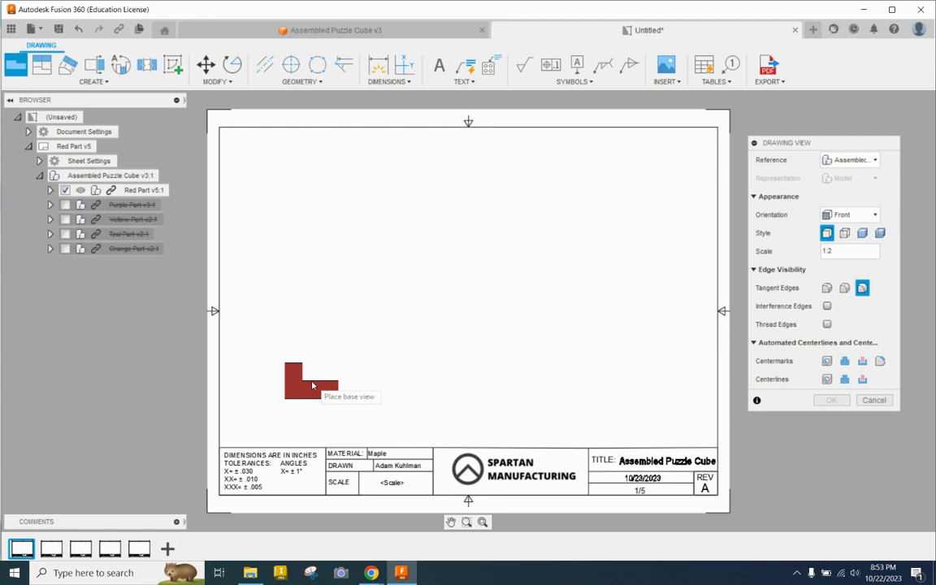
Step: Try the Bottom and Right orientations for the base view and set it back to Front
{"action": "left_click", "coordinate": [871, 214]}
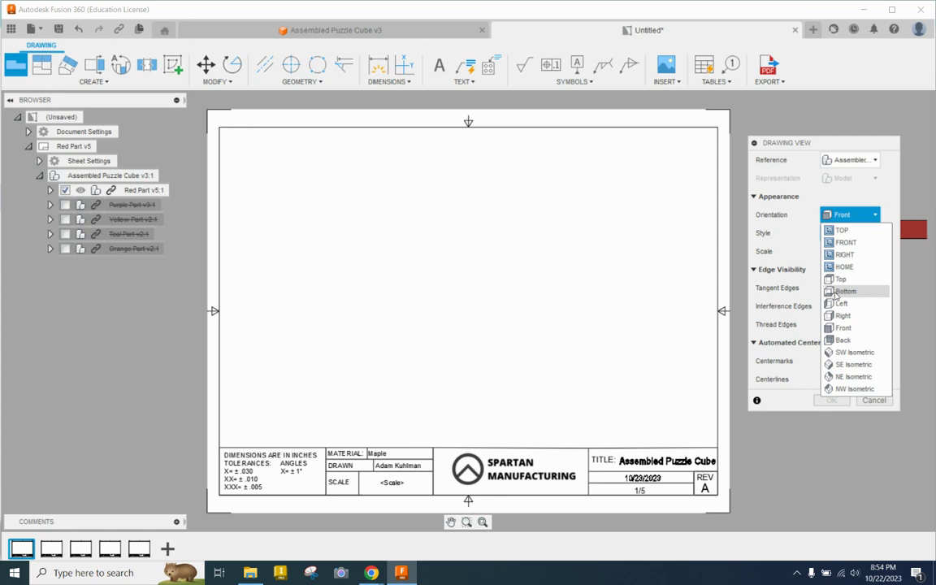
{"action": "left_click", "coordinate": [836, 291]}
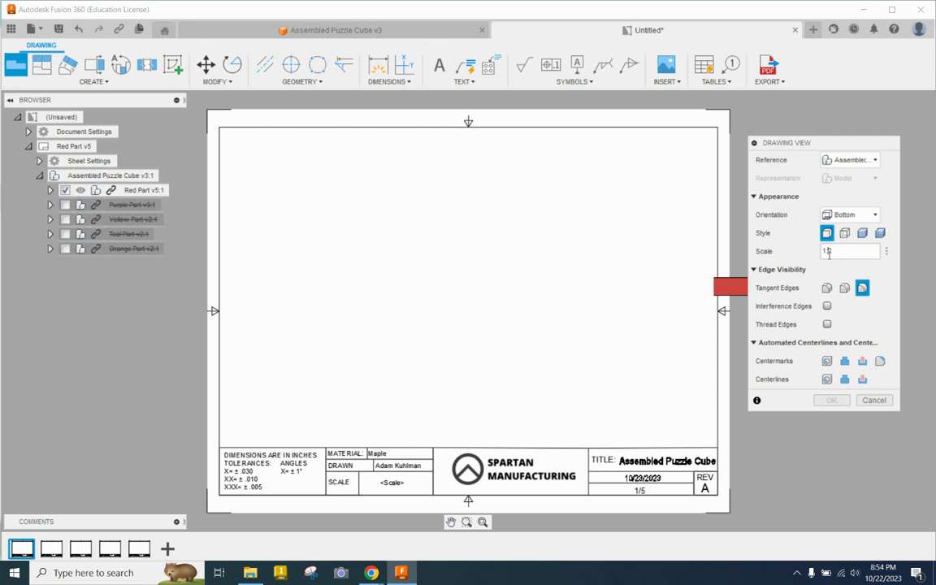
{"action": "left_click", "coordinate": [829, 217]}
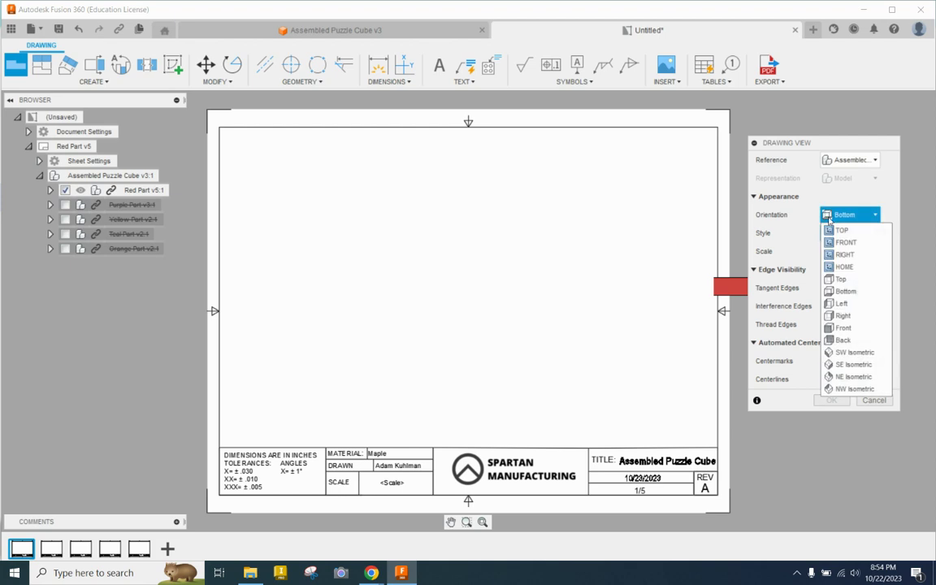
{"action": "left_click", "coordinate": [843, 316]}
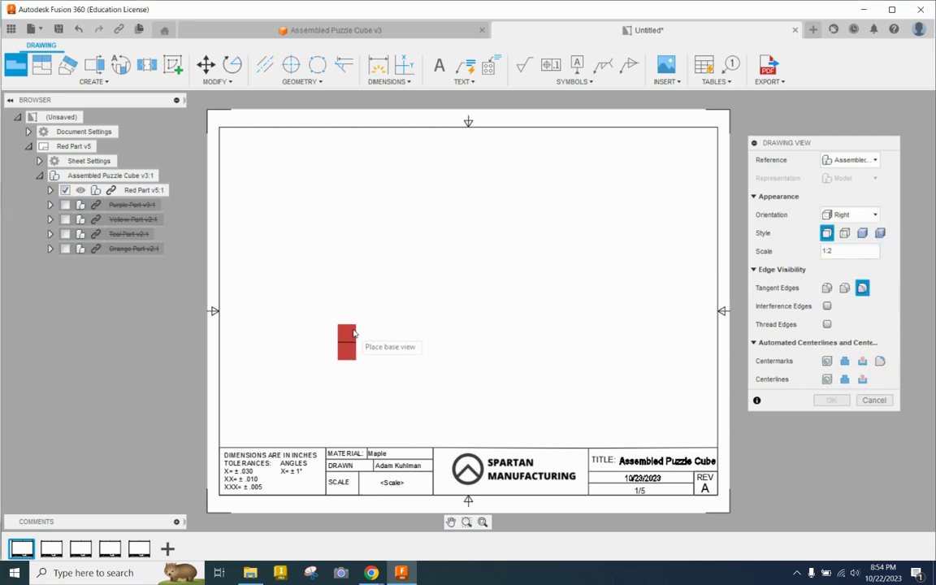
{"action": "left_click", "coordinate": [837, 215]}
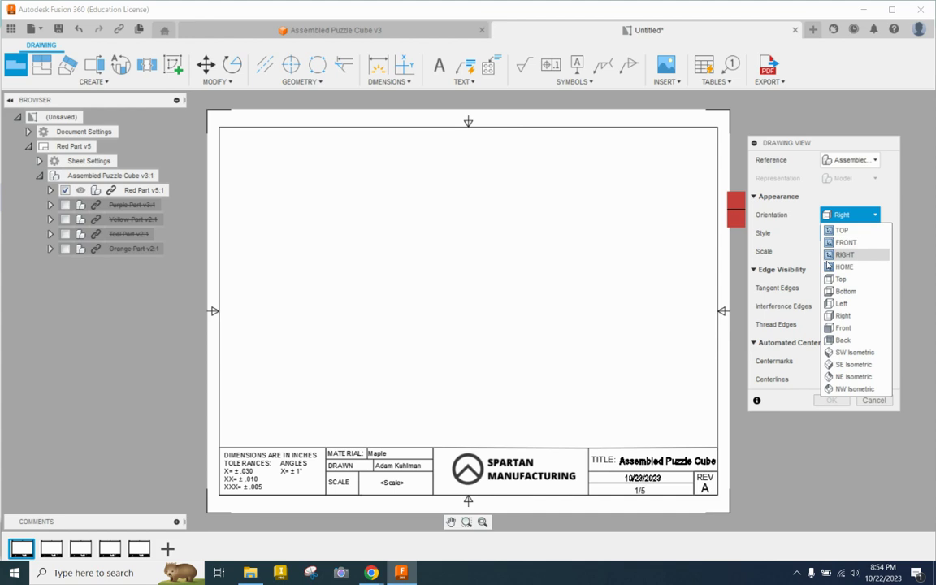
{"action": "left_click", "coordinate": [842, 328]}
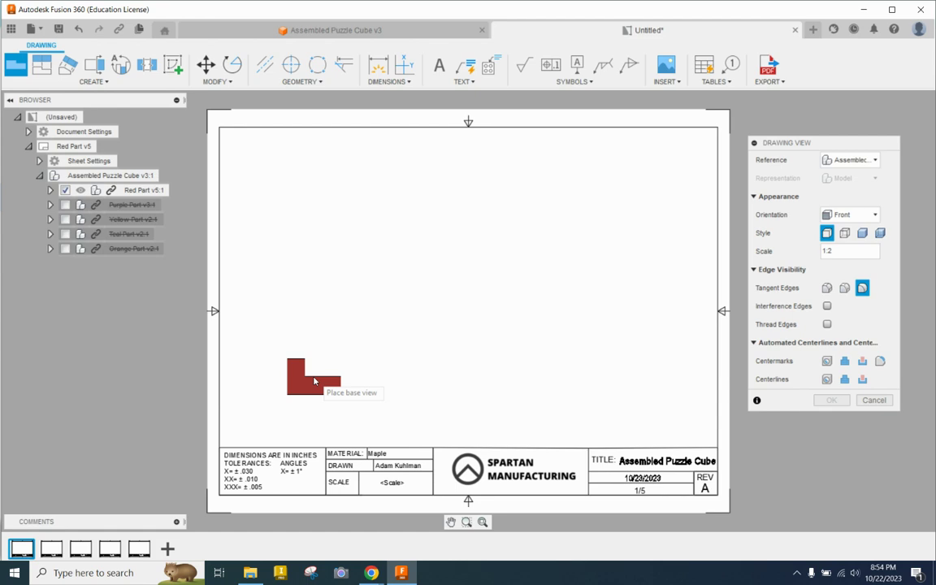
Step: Set the base view's scale to 1:1 and place it in the lower-left area of the sheet
{"action": "left_click", "coordinate": [838, 251]}
{"action": "type", "text": "1:1"}
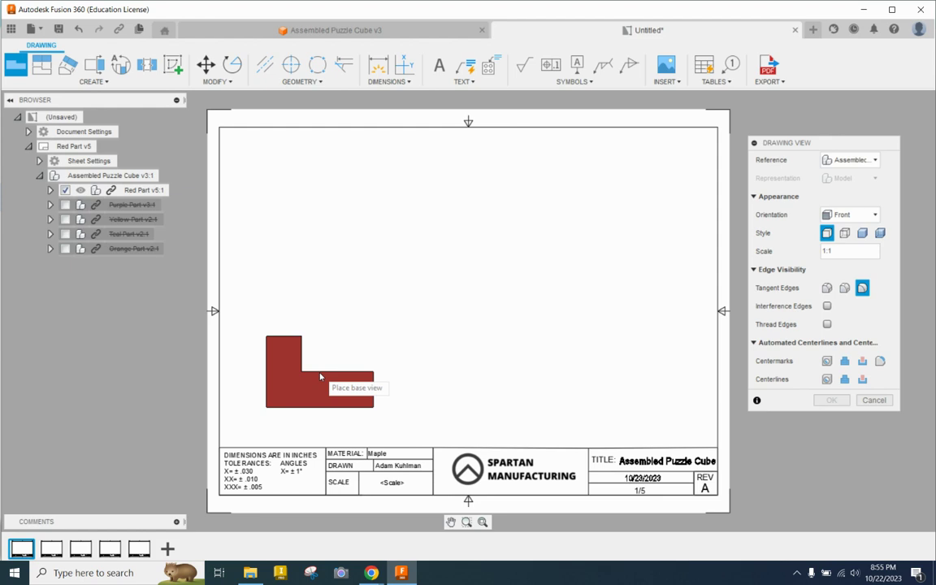
{"action": "left_click", "coordinate": [320, 376]}
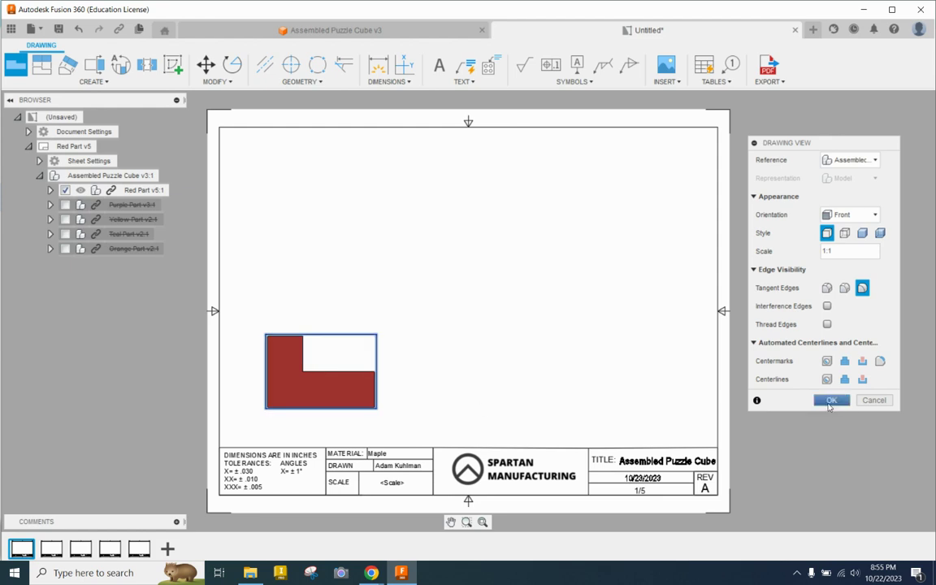
{"action": "left_click", "coordinate": [830, 401]}
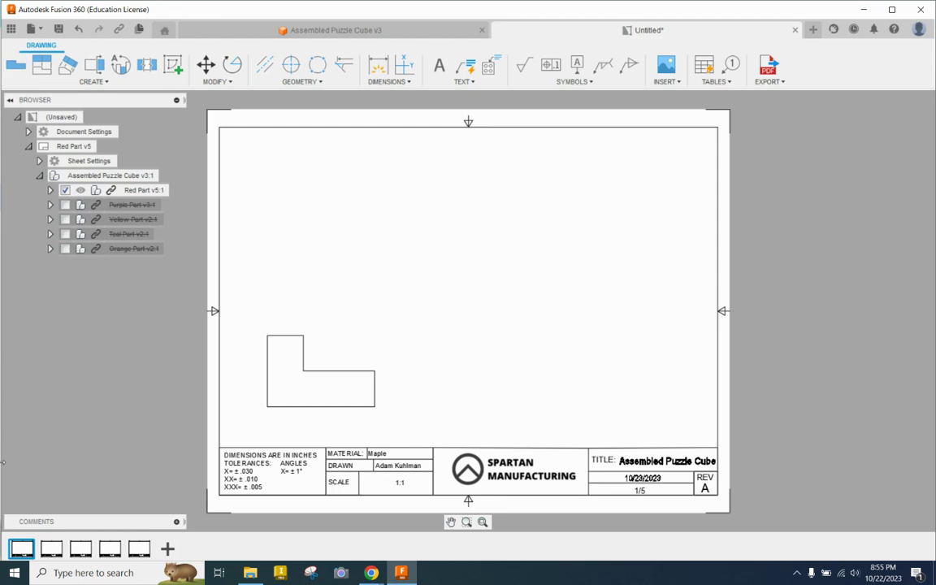
Step: Project a top view, a right side view and an upper-right isometric view from the red part's base view
{"action": "left_click", "coordinate": [39, 69]}
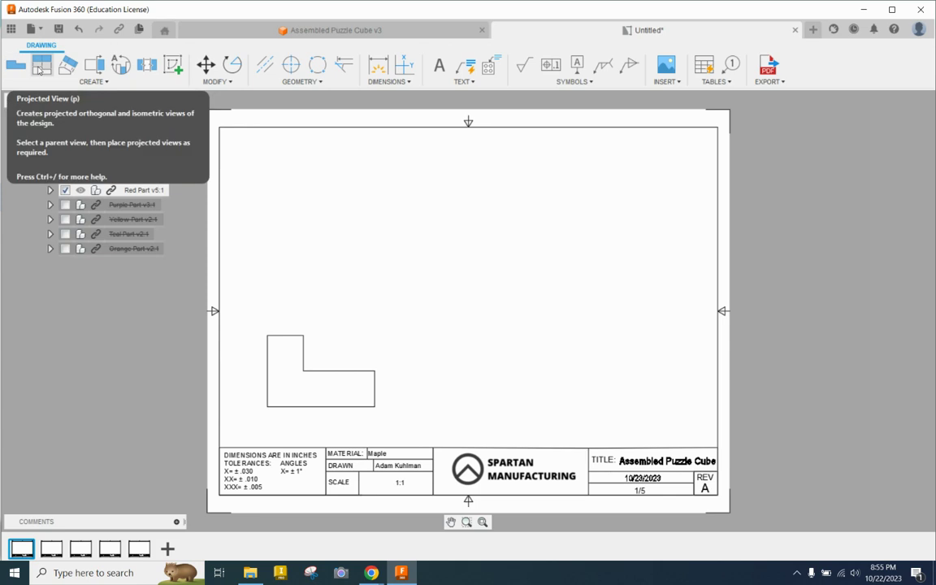
{"action": "left_click", "coordinate": [38, 68]}
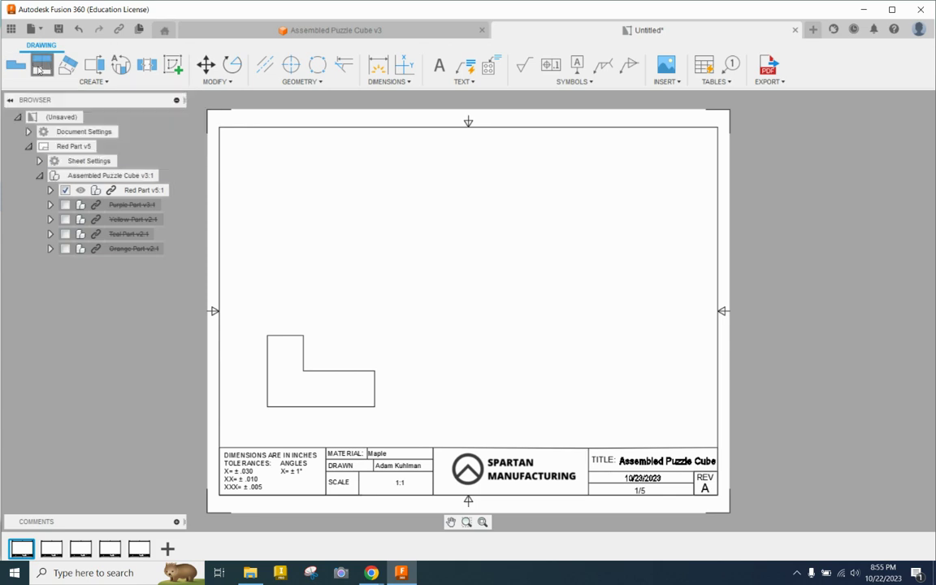
{"action": "left_click", "coordinate": [325, 357]}
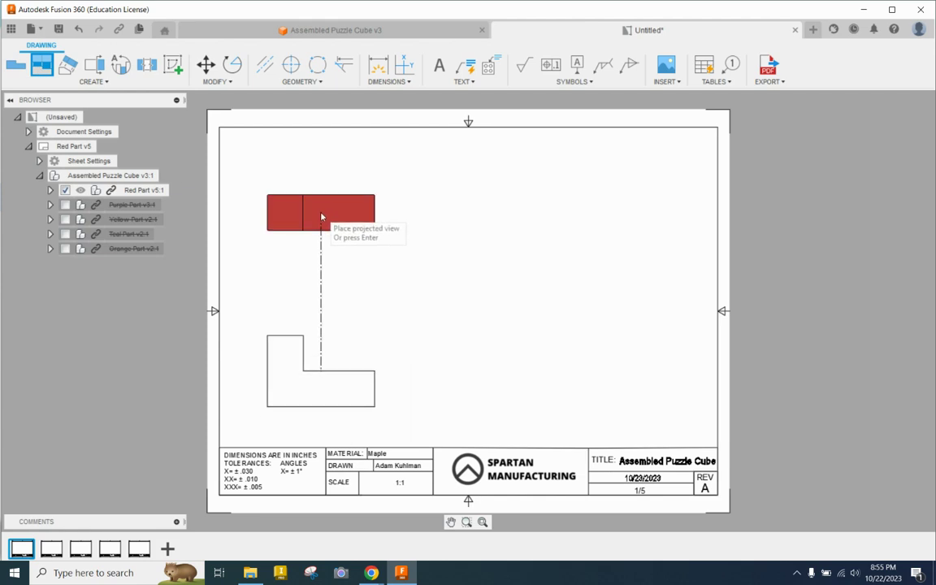
{"action": "left_click", "coordinate": [321, 219]}
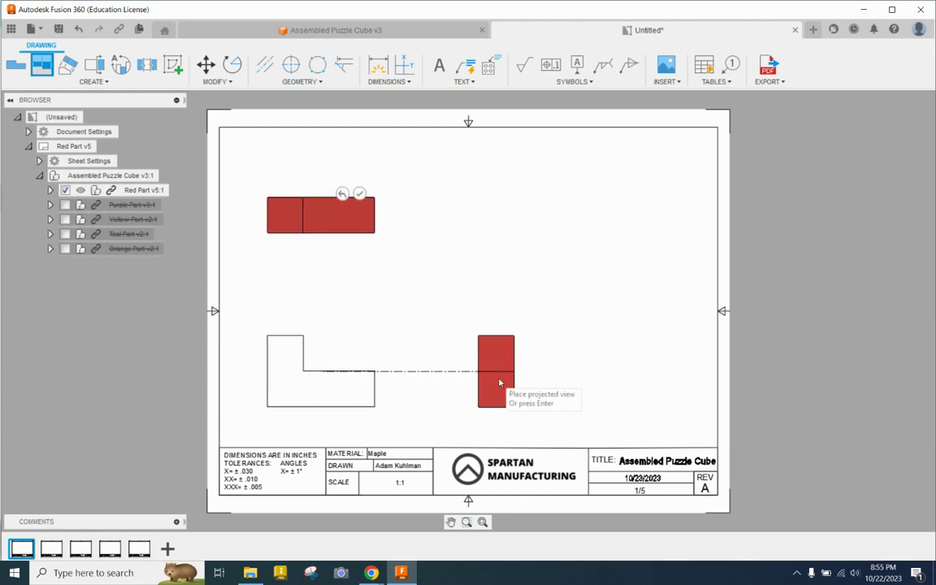
{"action": "left_click", "coordinate": [553, 370]}
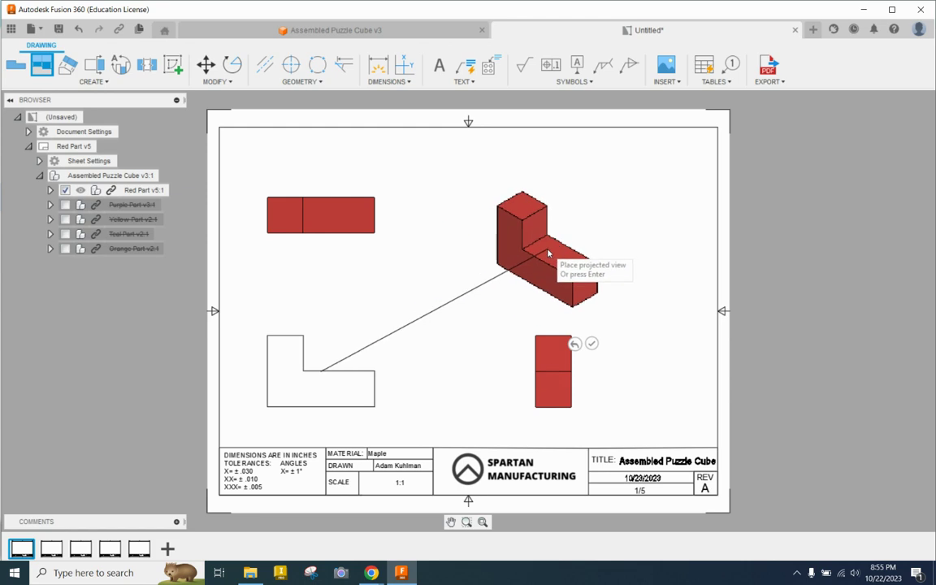
{"action": "left_click", "coordinate": [582, 220]}
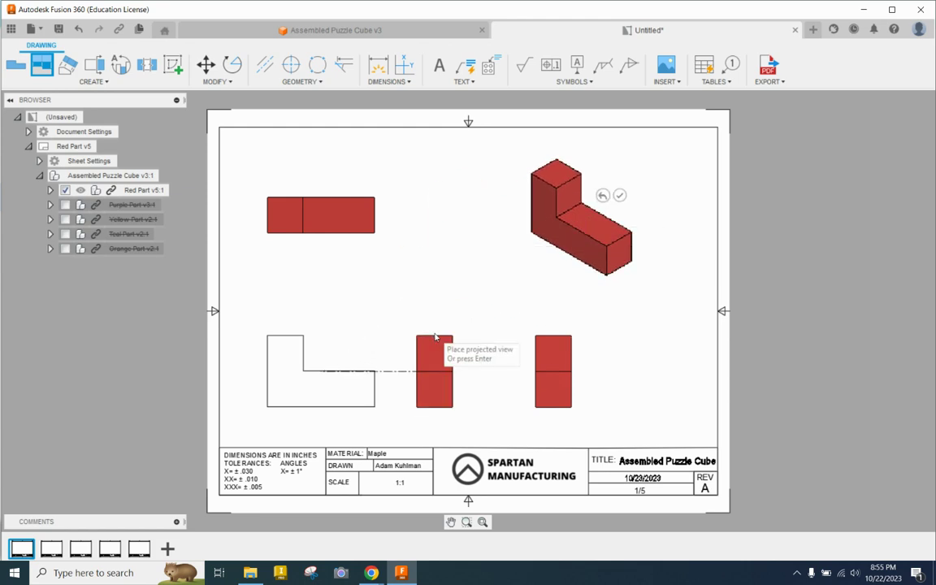
{"action": "key", "text": "Return"}
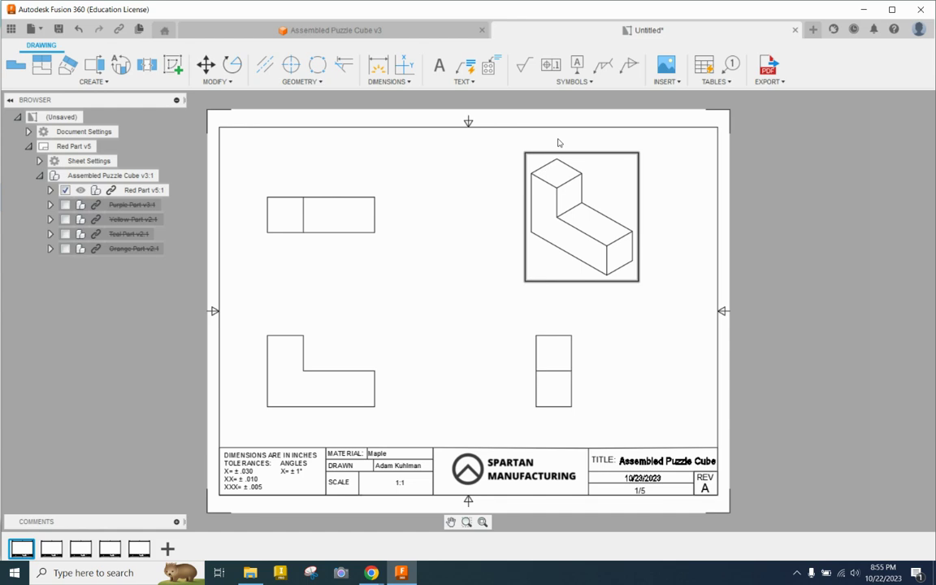
Step: Set the red part's isometric view to the Shaded style and its scale to 1.5
{"action": "double_click", "coordinate": [600, 180]}
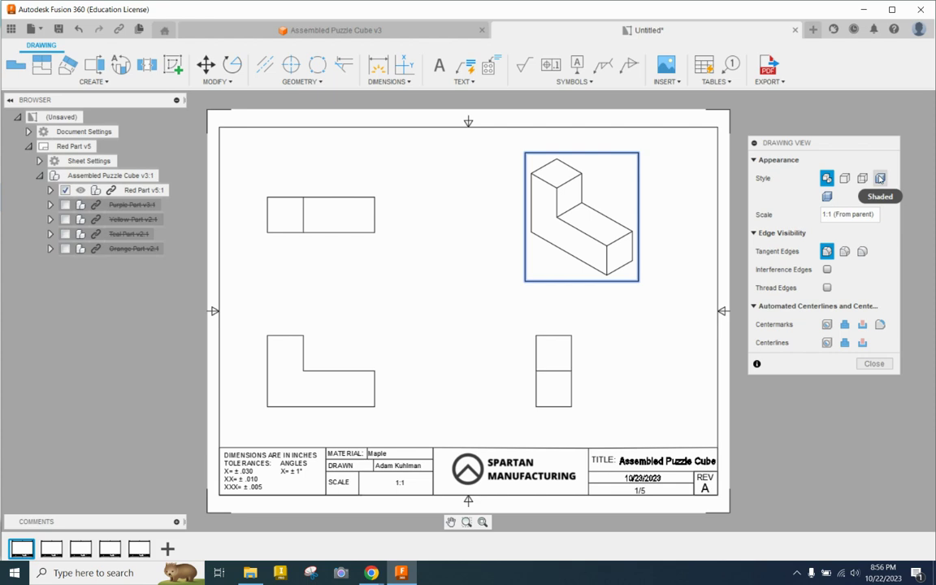
{"action": "left_click", "coordinate": [881, 178]}
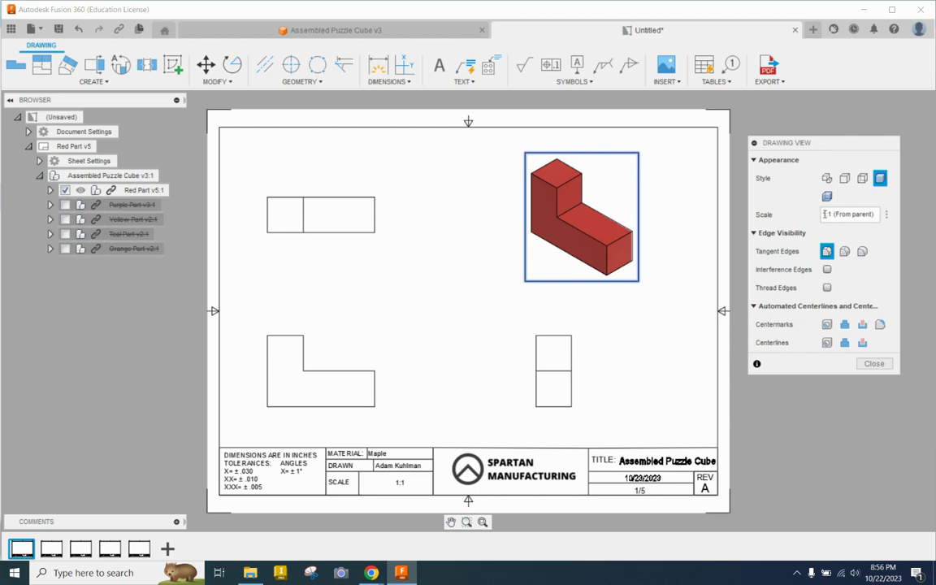
{"action": "left_click", "coordinate": [824, 214]}
{"action": "type", "text": "1.5"}
{"action": "key", "text": "Return"}
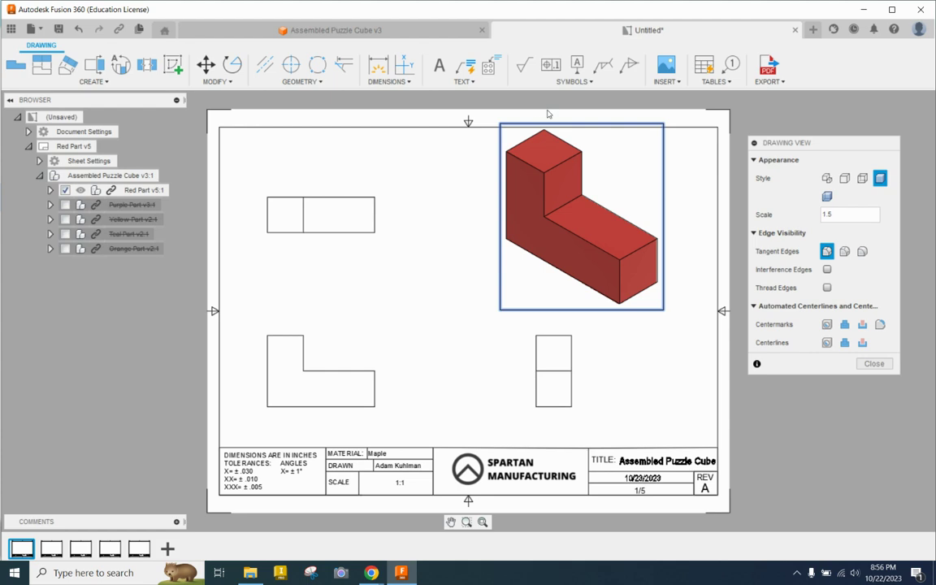
{"action": "left_click", "coordinate": [863, 365]}
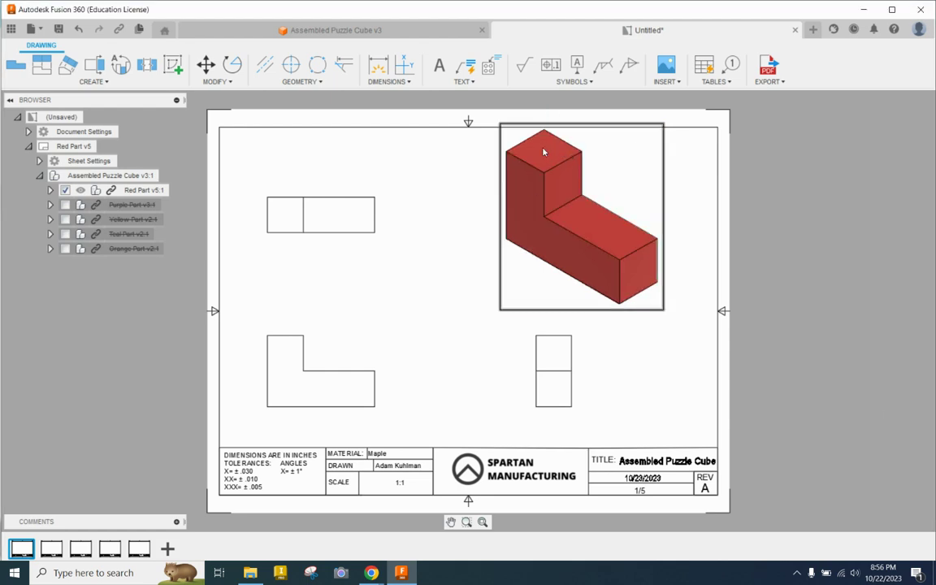
Step: Move the shaded isometric view slightly down and right so it fits inside the border's upper-right corner
{"action": "left_click_drag", "start_coordinate": [543, 149], "coordinate": [561, 161]}
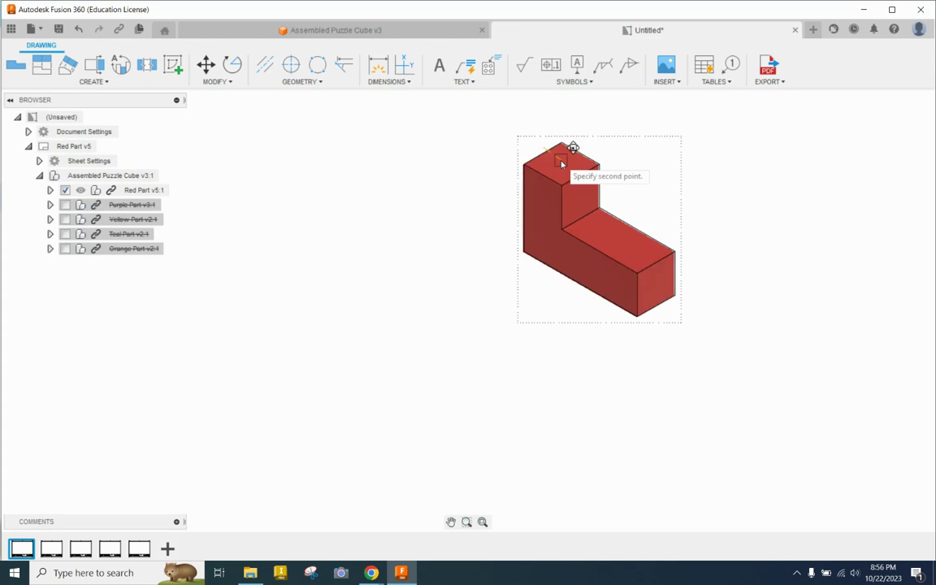
{"action": "left_click", "coordinate": [560, 163]}
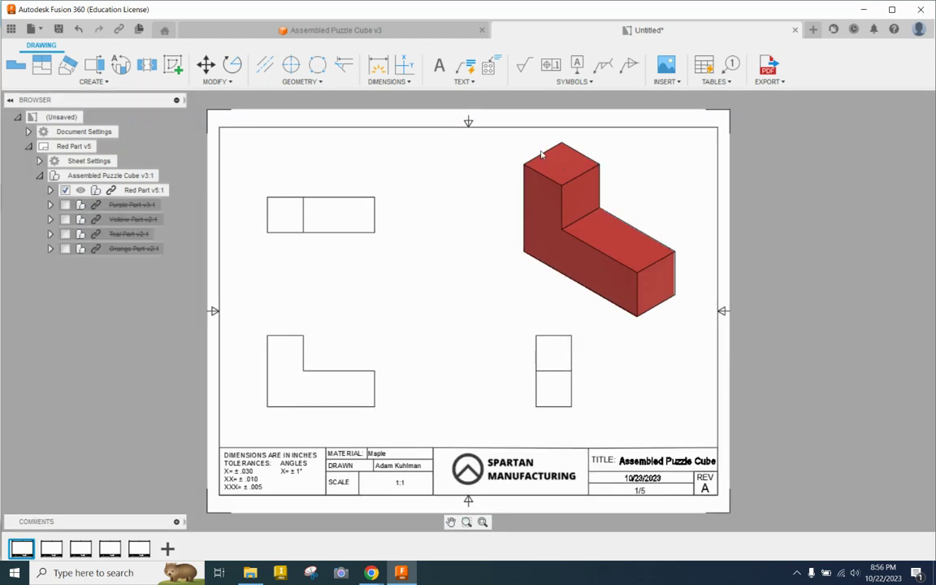
{"action": "left_click", "coordinate": [546, 162]}
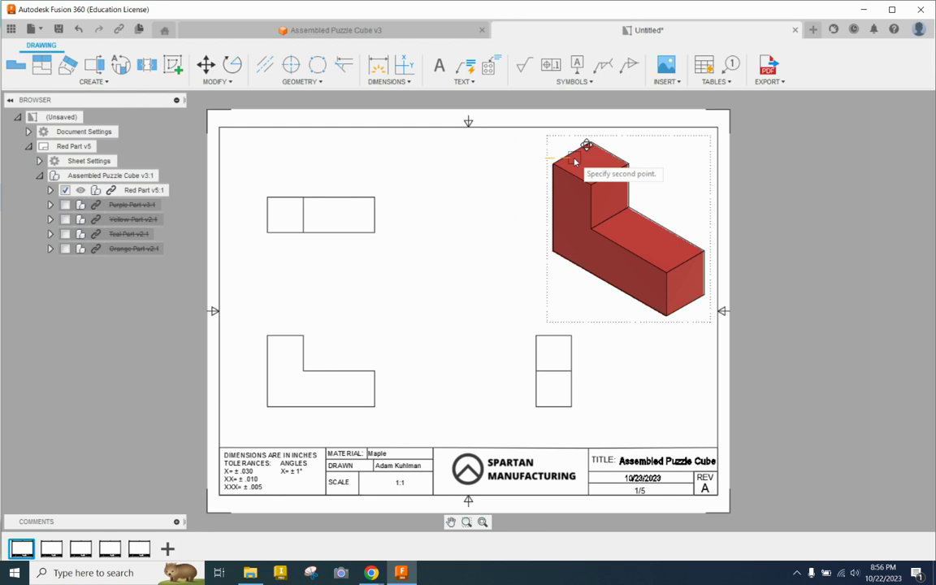
{"action": "left_click", "coordinate": [574, 162]}
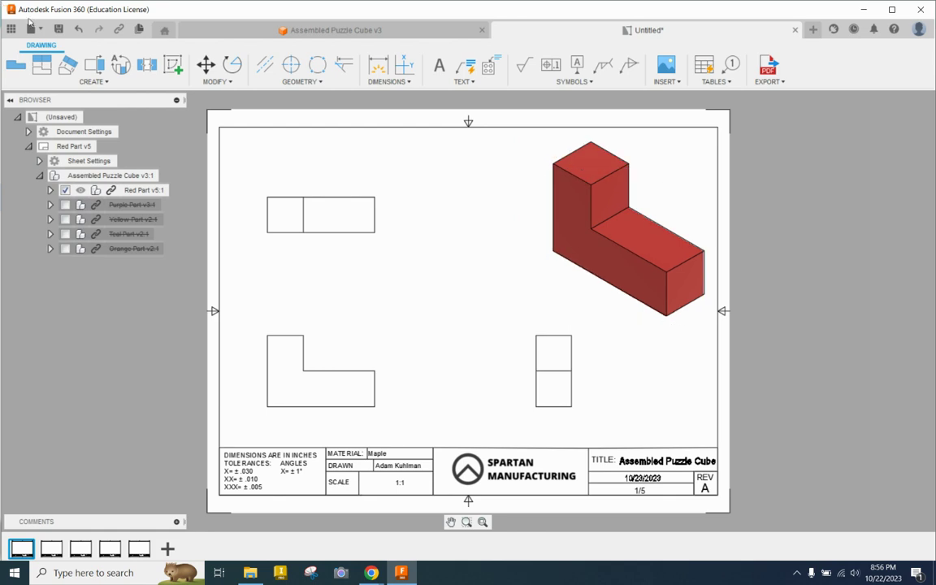
Step: Switch to the Purple Part sheet
{"action": "left_click", "coordinate": [50, 551]}
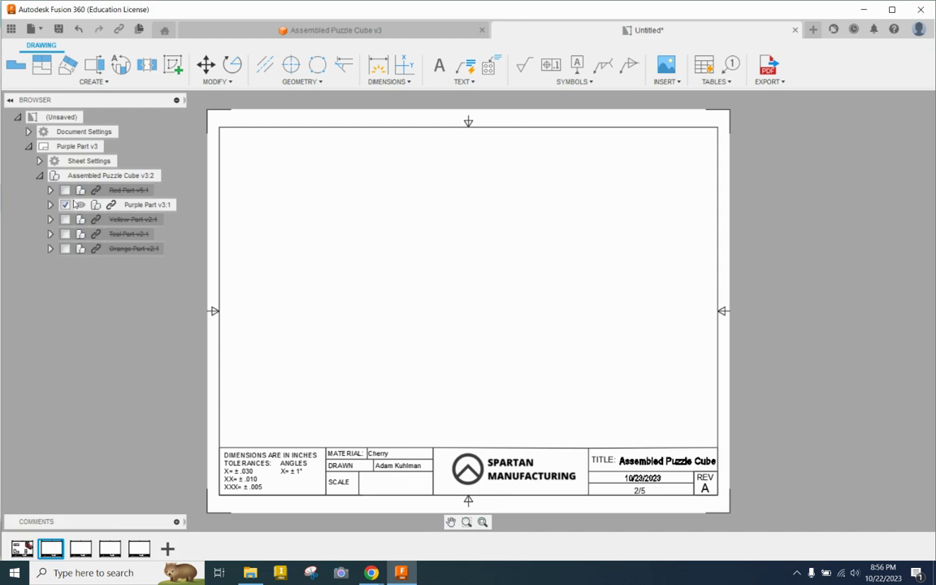
{"action": "left_click", "coordinate": [15, 64]}
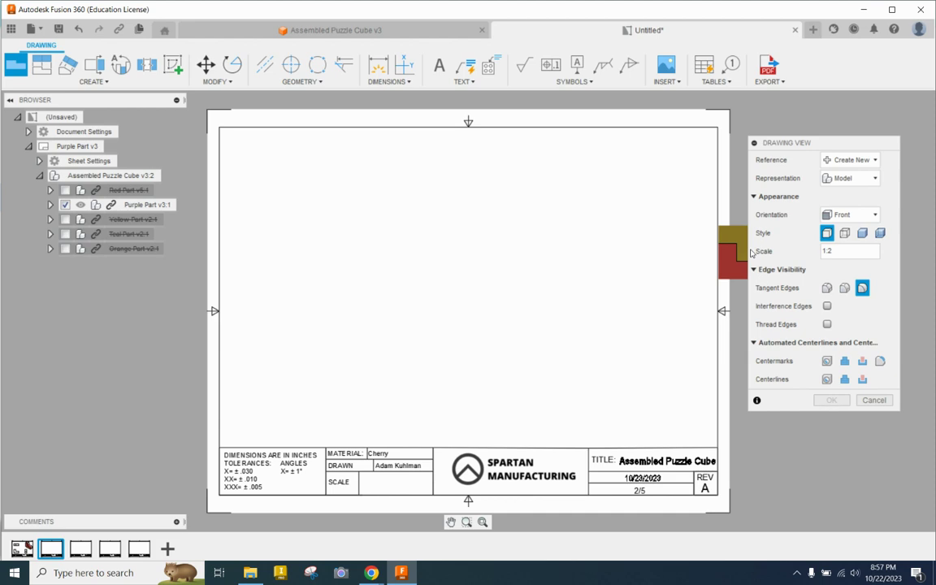
{"action": "left_click", "coordinate": [840, 163]}
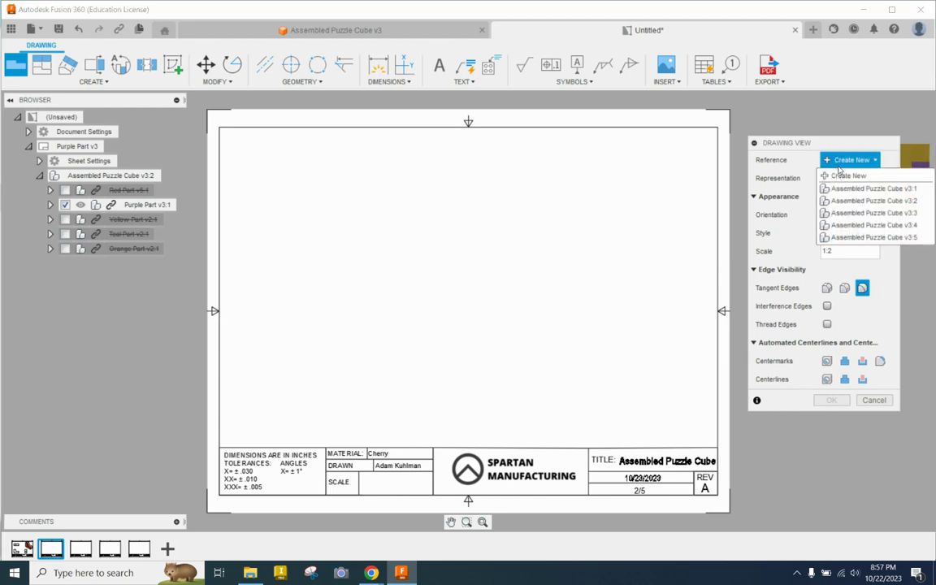
{"action": "left_click", "coordinate": [834, 196]}
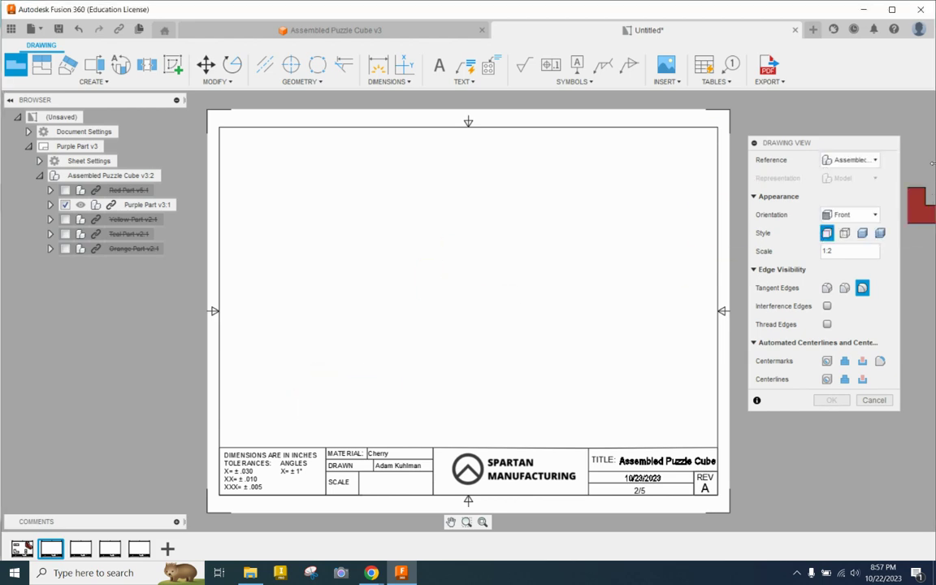
{"action": "left_click", "coordinate": [840, 161]}
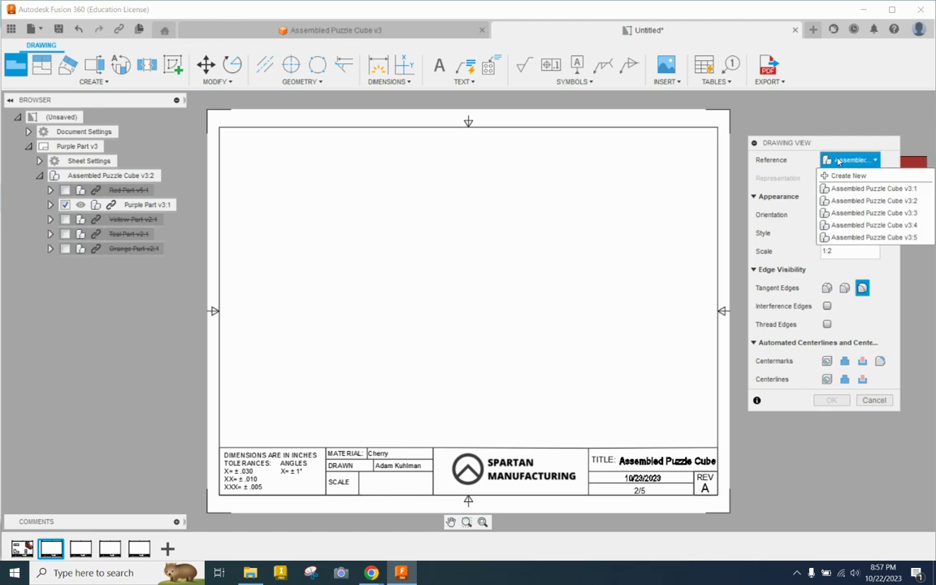
{"action": "left_click", "coordinate": [842, 201]}
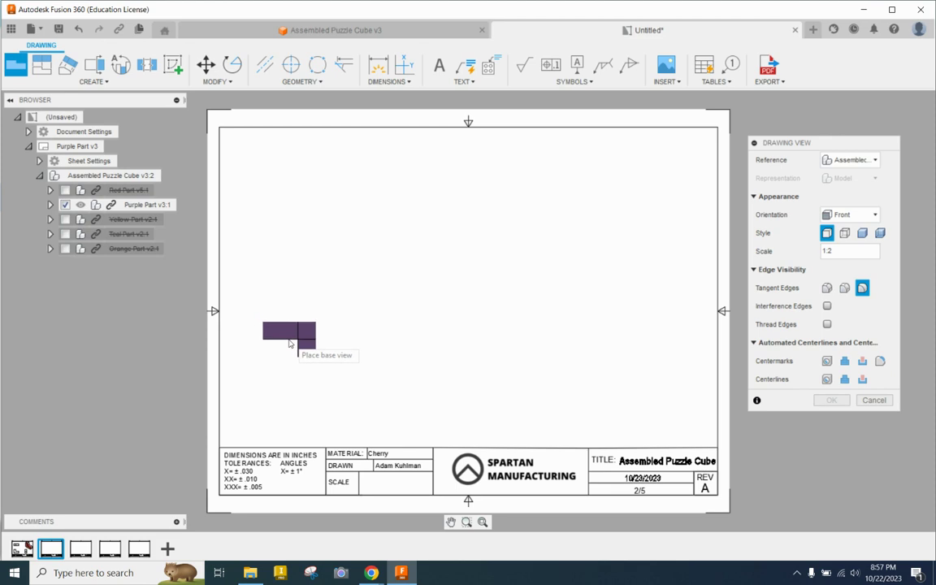
{"action": "left_click", "coordinate": [850, 160]}
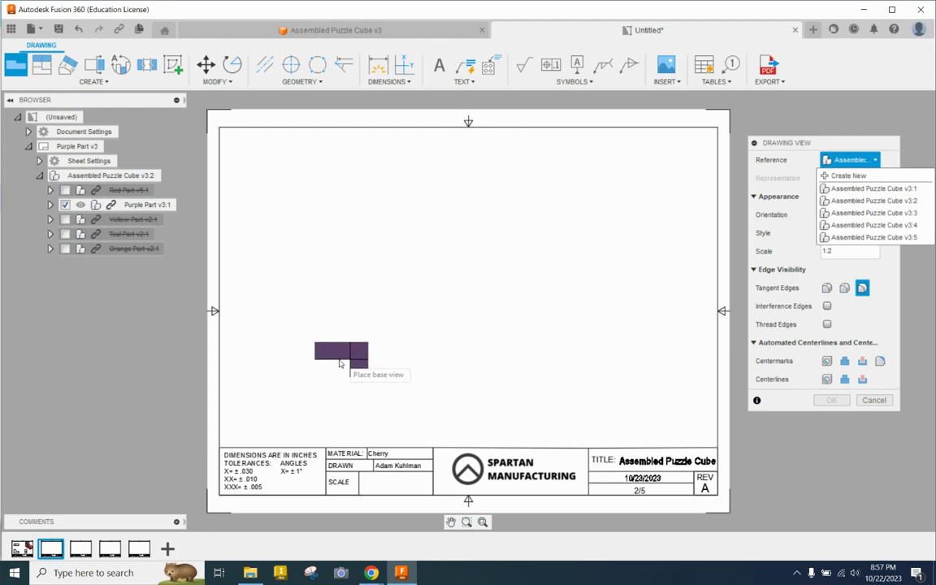
{"action": "left_click", "coordinate": [778, 162]}
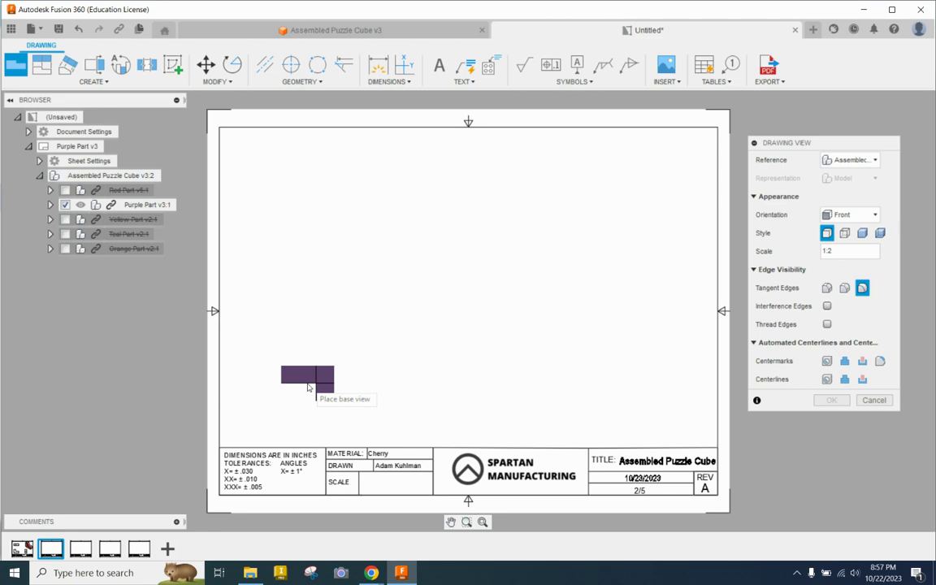
{"action": "left_click", "coordinate": [323, 372]}
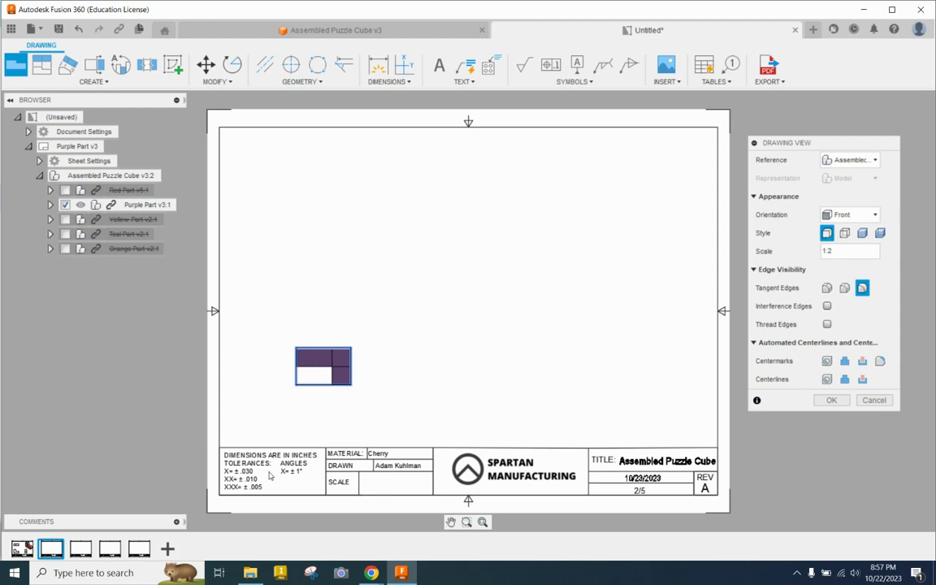
{"action": "left_click", "coordinate": [837, 216]}
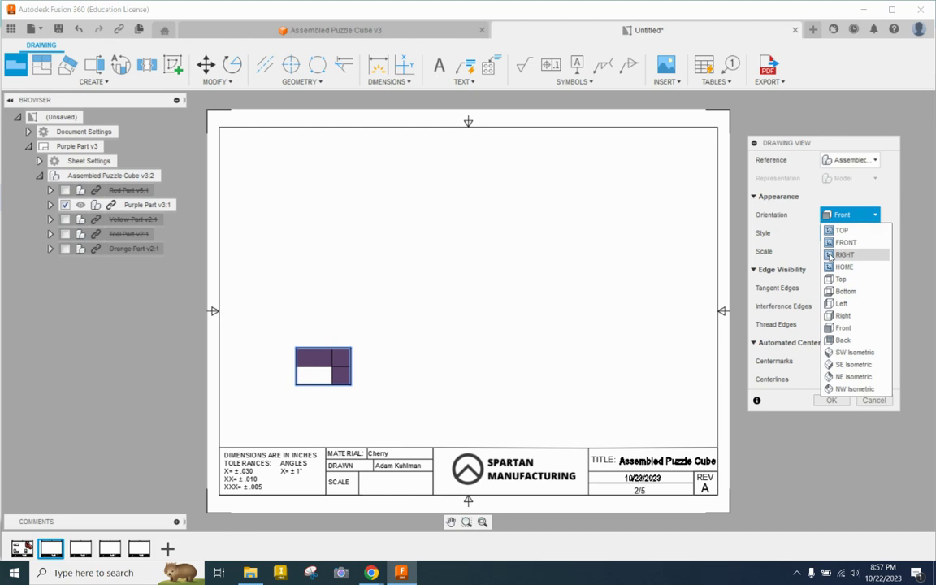
{"action": "left_click", "coordinate": [805, 486]}
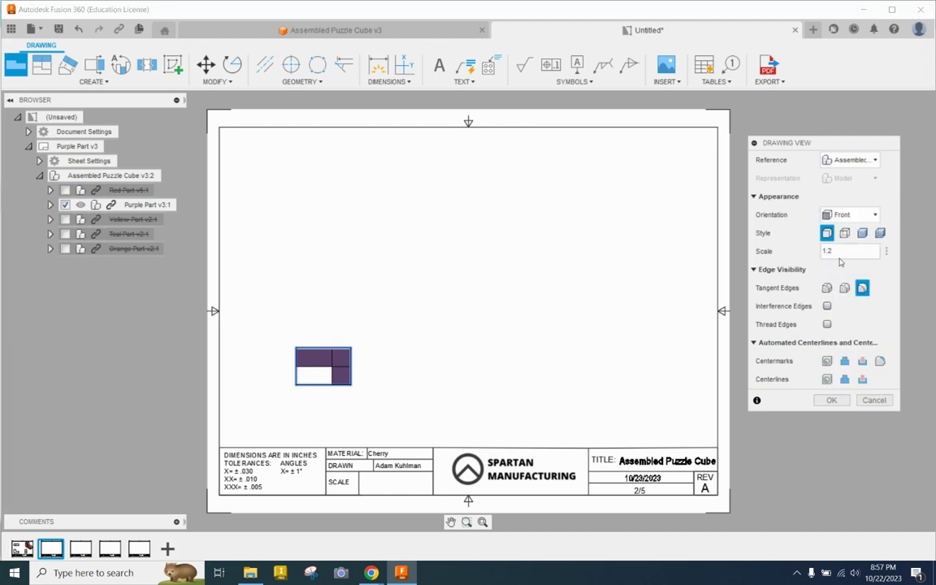
{"action": "left_click_drag", "start_coordinate": [842, 249], "coordinate": [801, 255]}
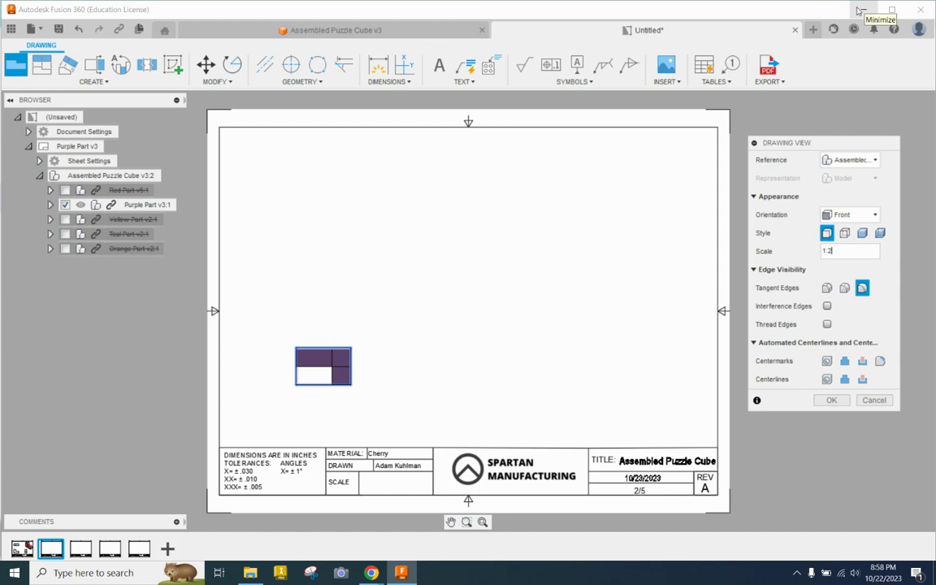
{"action": "left_click", "coordinate": [860, 9]}
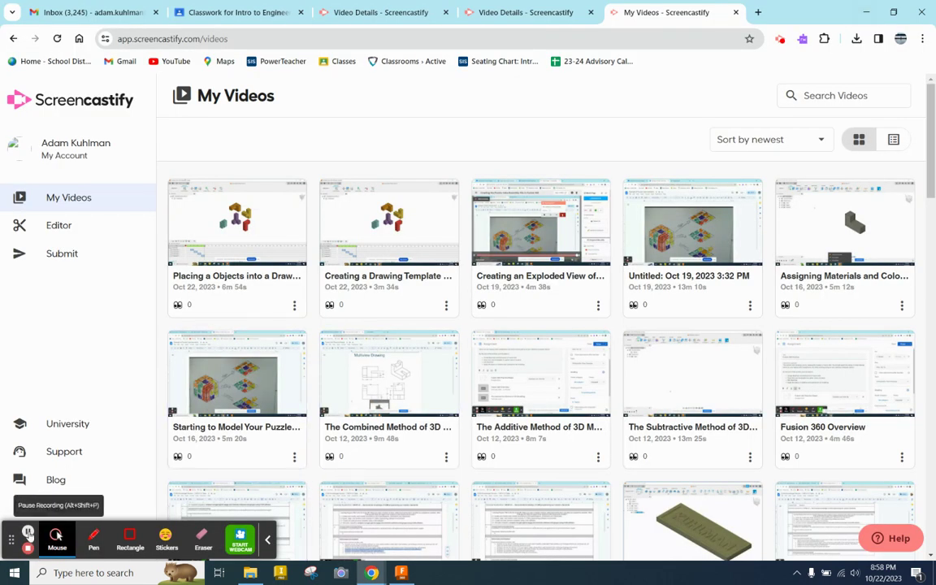
{"action": "left_click", "coordinate": [401, 574]}
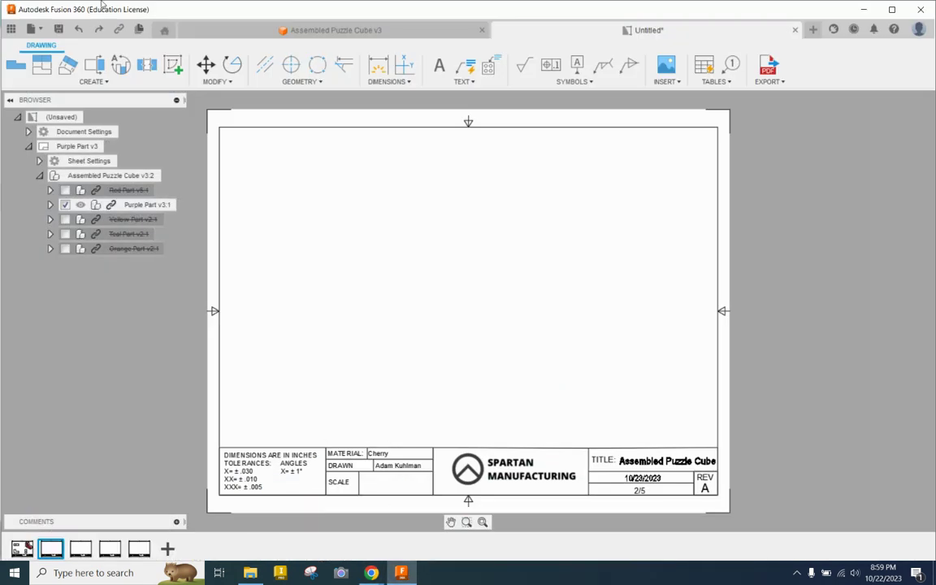
Step: Place a Front base view referencing Assembled Puzzle Cube v3:2 at 1:1 scale in the lower-left area of the Purple Part sheet
{"action": "left_click", "coordinate": [15, 65]}
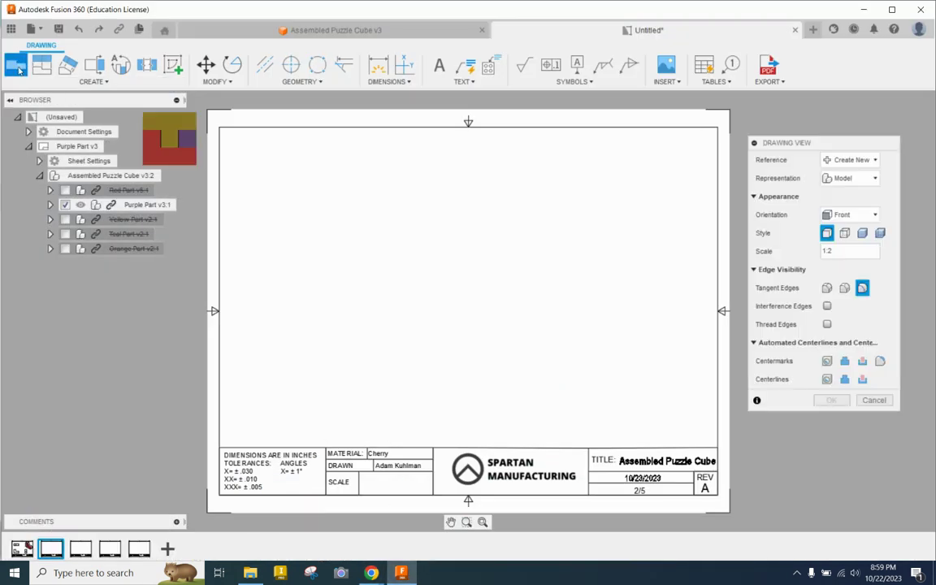
{"action": "left_click", "coordinate": [851, 160]}
{"action": "left_click", "coordinate": [848, 201]}
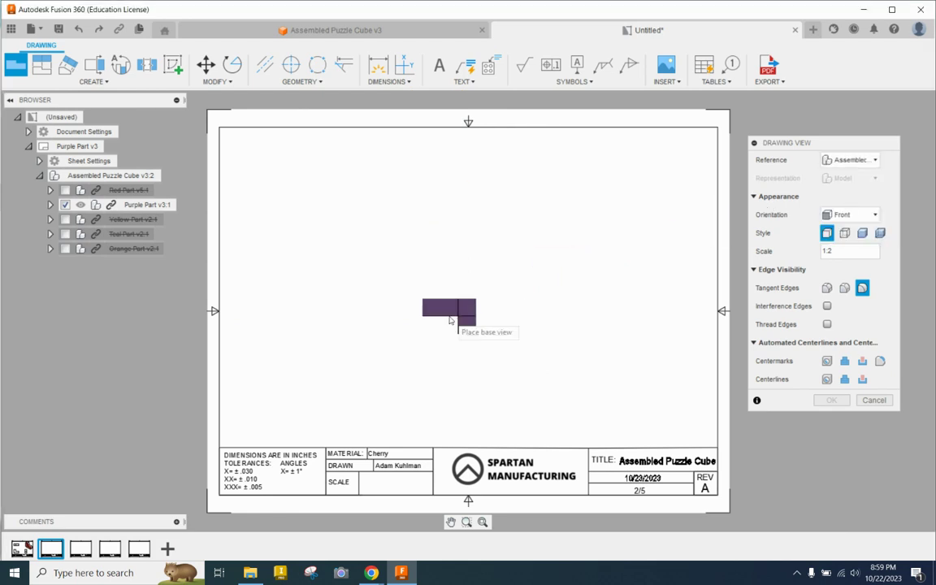
{"action": "double_click", "coordinate": [842, 251]}
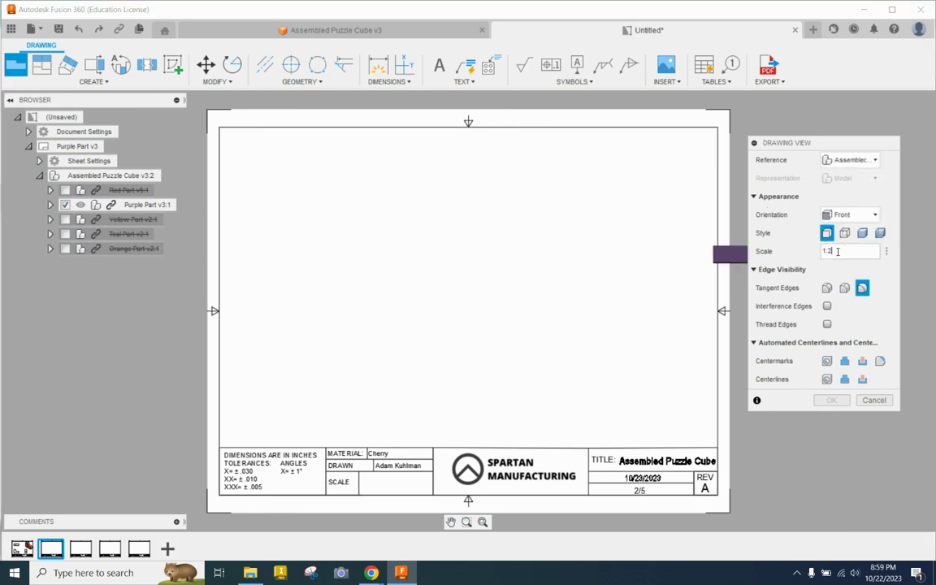
{"action": "type", "text": "1:1"}
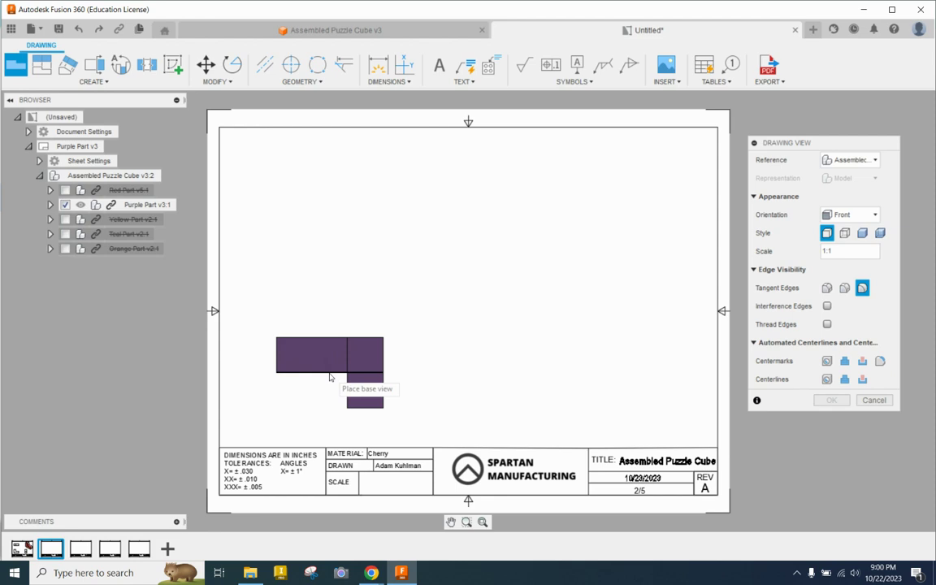
{"action": "left_click", "coordinate": [330, 378]}
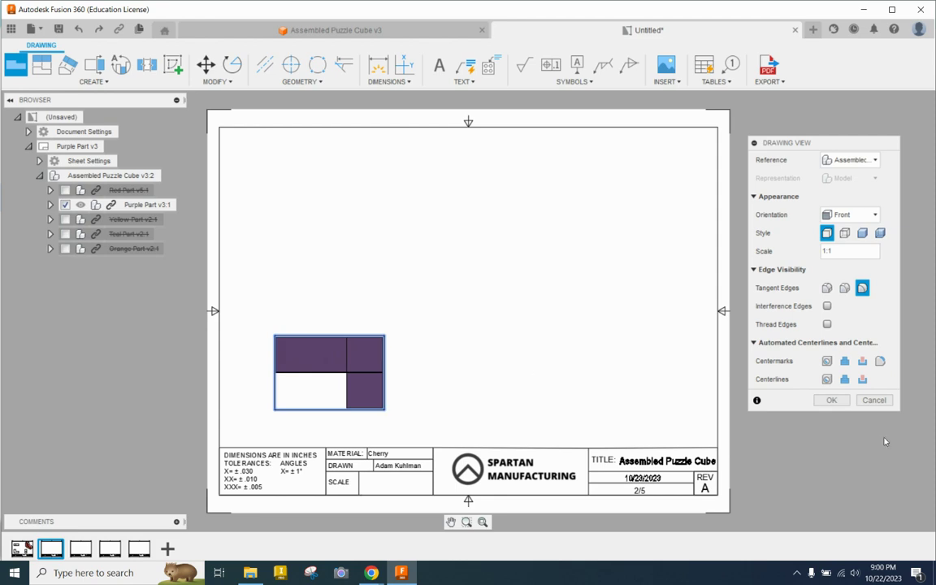
{"action": "left_click", "coordinate": [822, 401]}
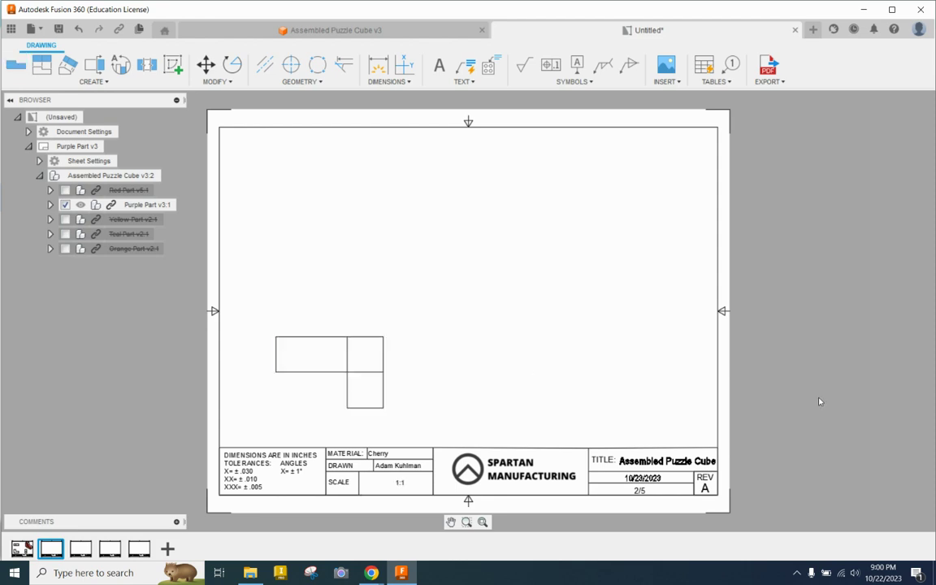
Step: Rotate the purple part's base view 180 degrees about its upper-left corner and move it back into the sheet's lower-left area
{"action": "left_click", "coordinate": [231, 65]}
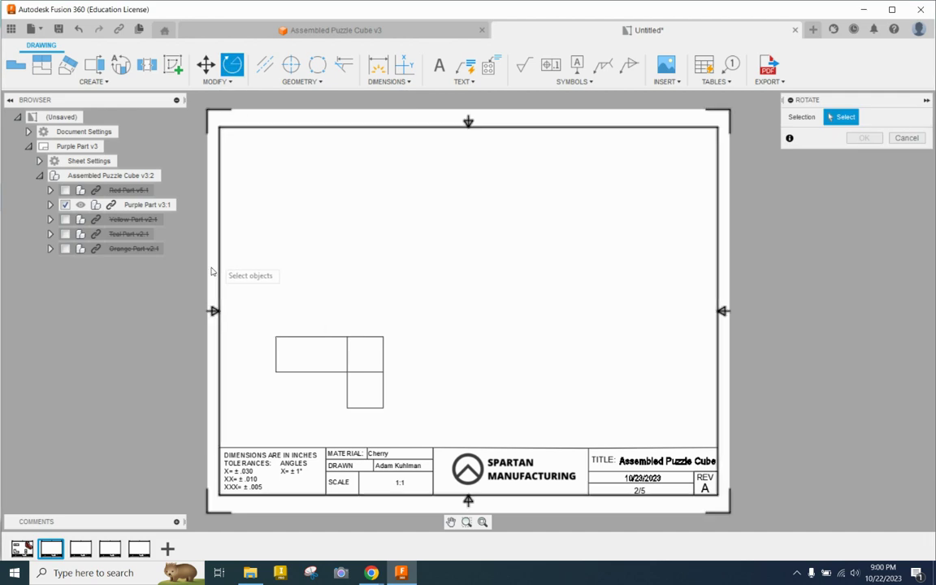
{"action": "mouse_move", "coordinate": [256, 281]}
{"action": "left_mouse_down"}
{"action": "mouse_move", "coordinate": [274, 340]}
{"action": "mouse_move", "coordinate": [421, 426]}
{"action": "left_mouse_up"}
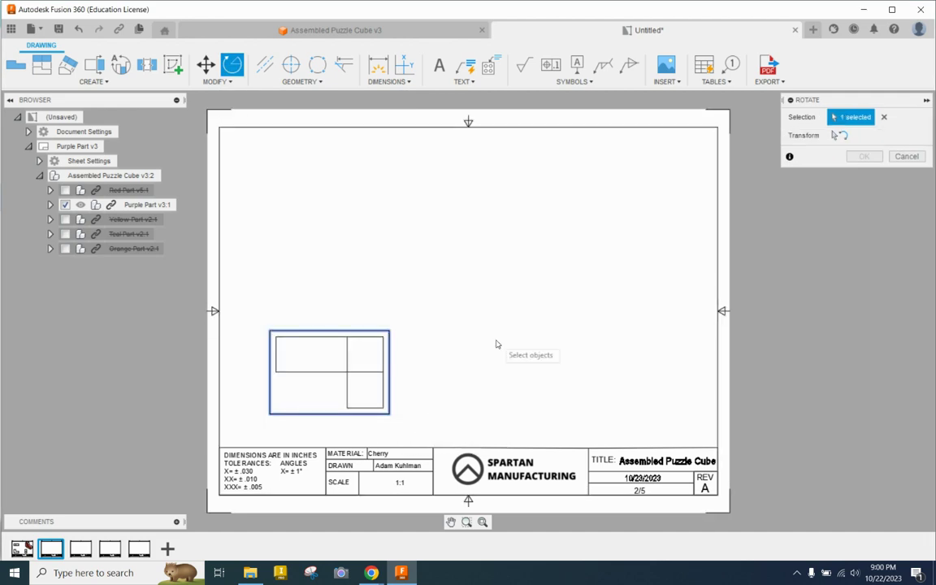
{"action": "left_click", "coordinate": [840, 136]}
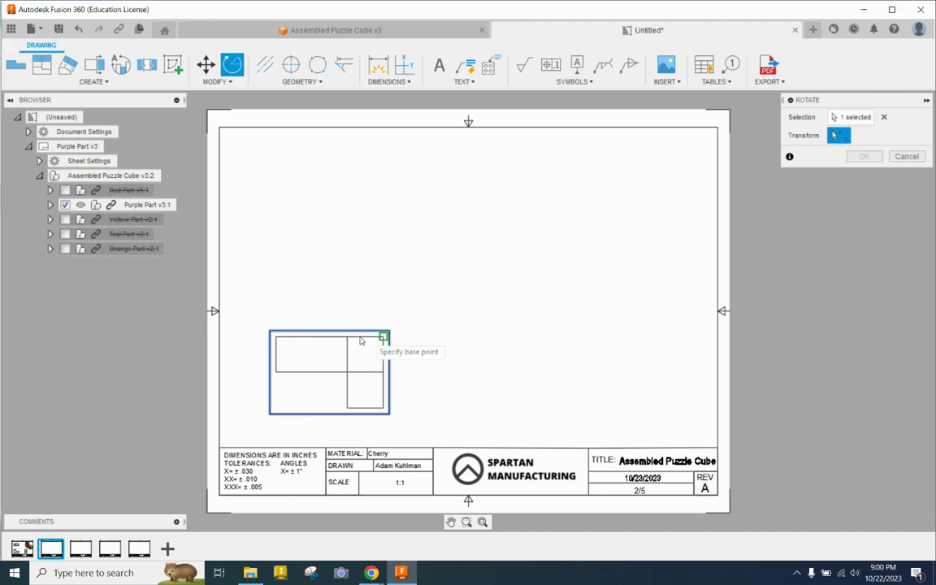
{"action": "left_click", "coordinate": [276, 336]}
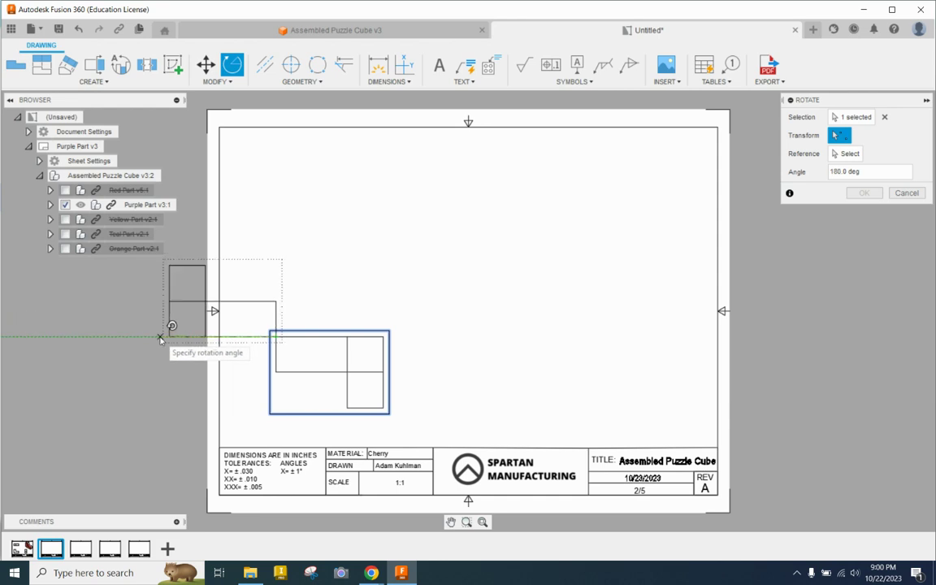
{"action": "left_click", "coordinate": [161, 339]}
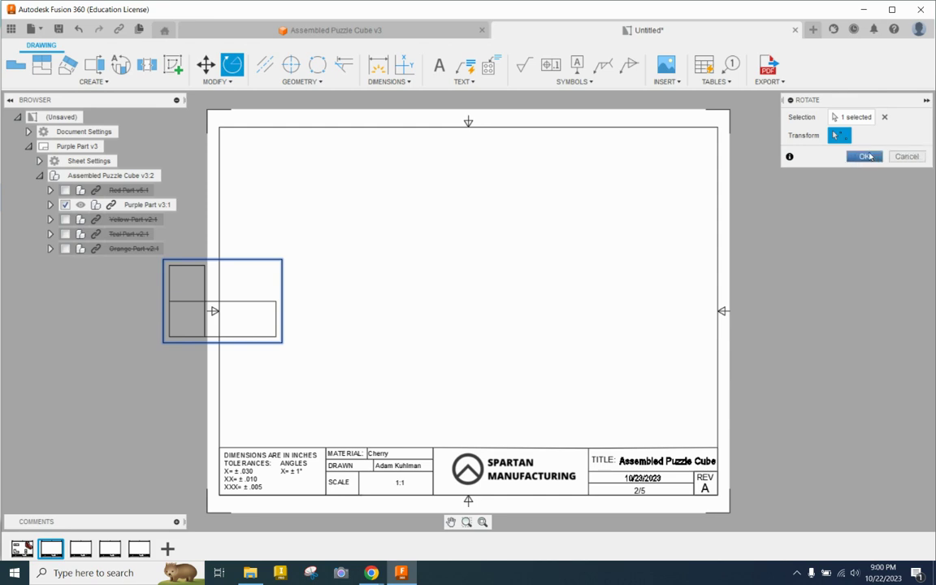
{"action": "left_click", "coordinate": [865, 157]}
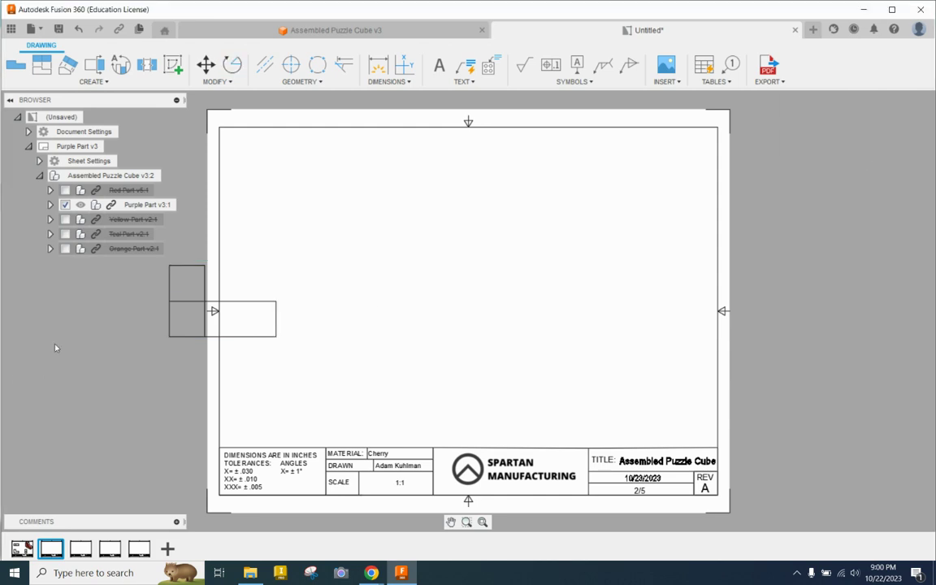
{"action": "left_click", "coordinate": [242, 278]}
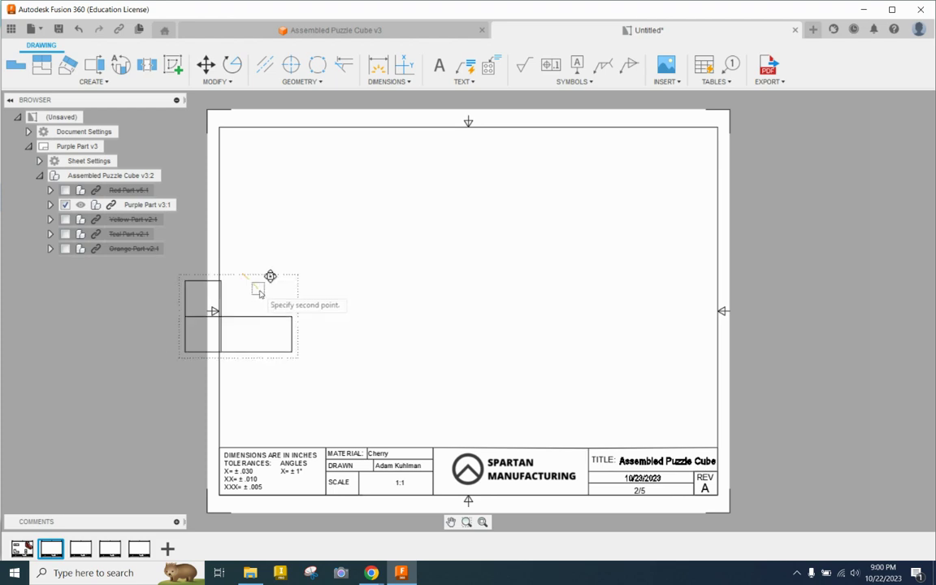
{"action": "left_click", "coordinate": [334, 343]}
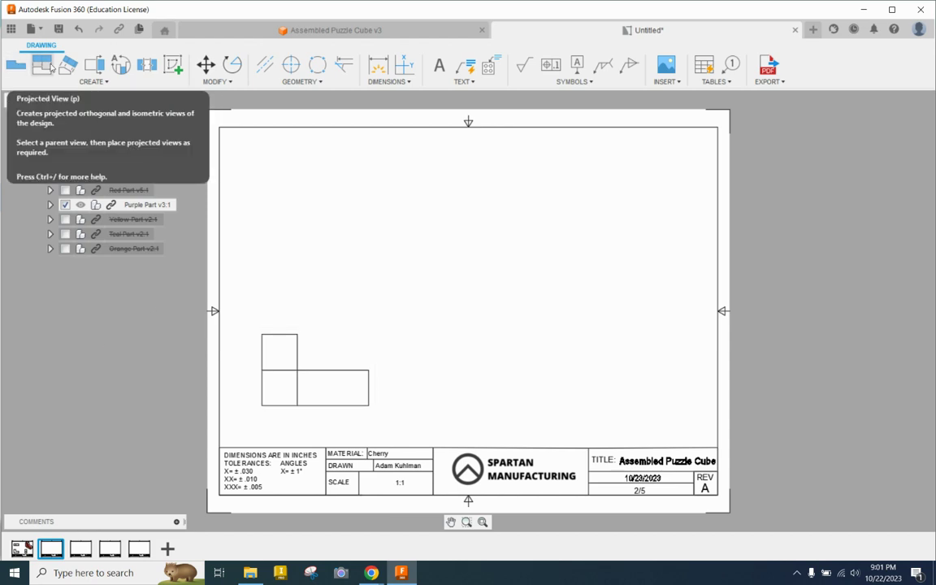
Step: Project three views from the purple part's base view: one directly above, one to its right and an isometric in the sheet's upper-right area
{"action": "left_click", "coordinate": [50, 68]}
{"action": "left_click", "coordinate": [317, 372]}
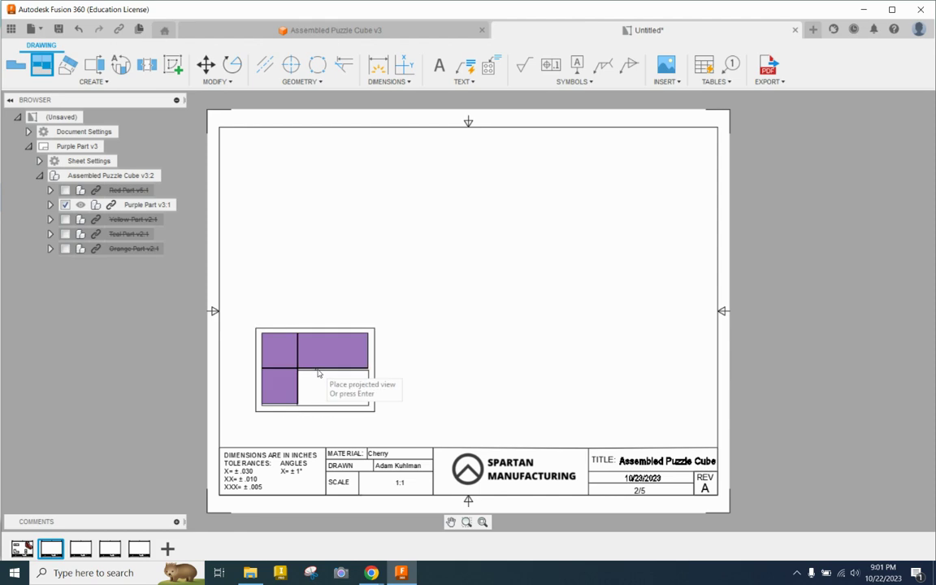
{"action": "left_click", "coordinate": [316, 211]}
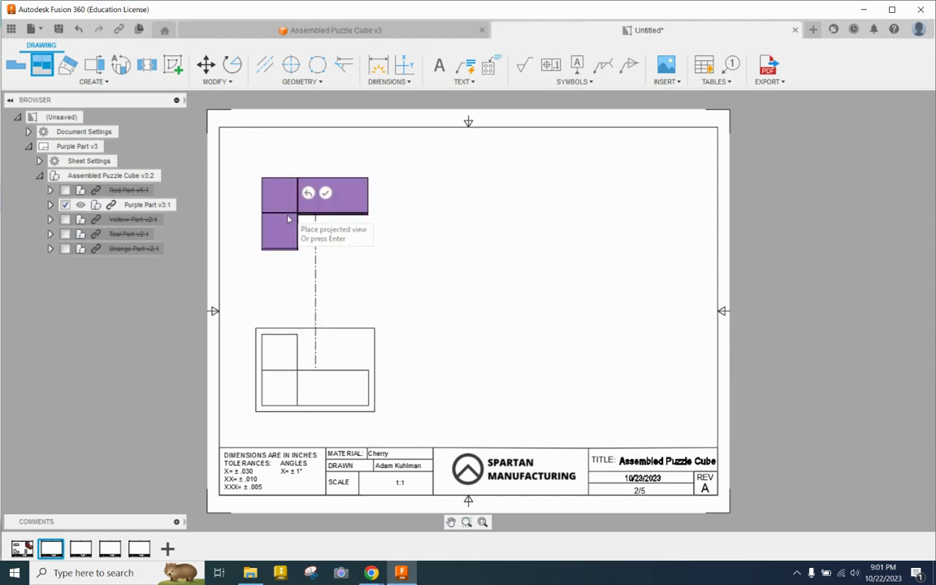
{"action": "left_click", "coordinate": [578, 371]}
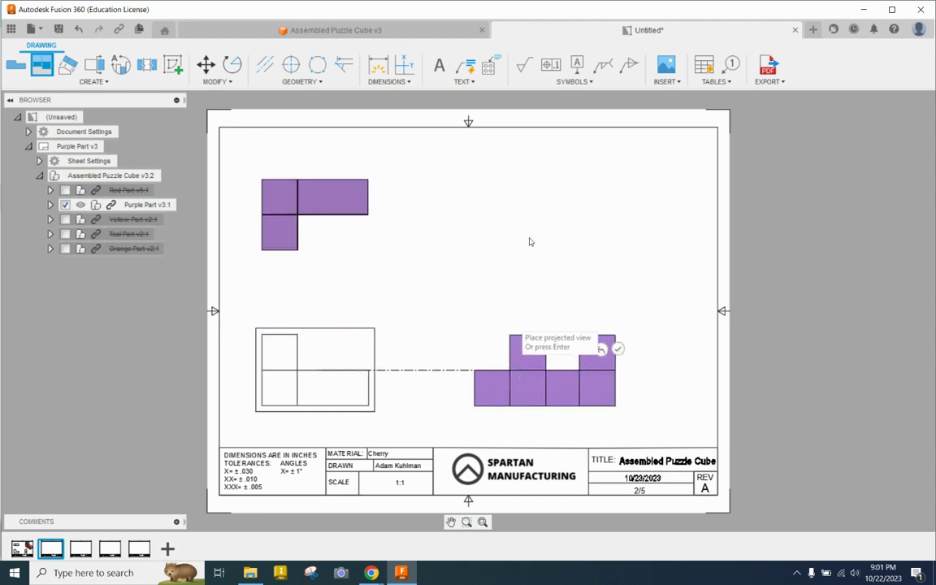
{"action": "left_click", "coordinate": [574, 204]}
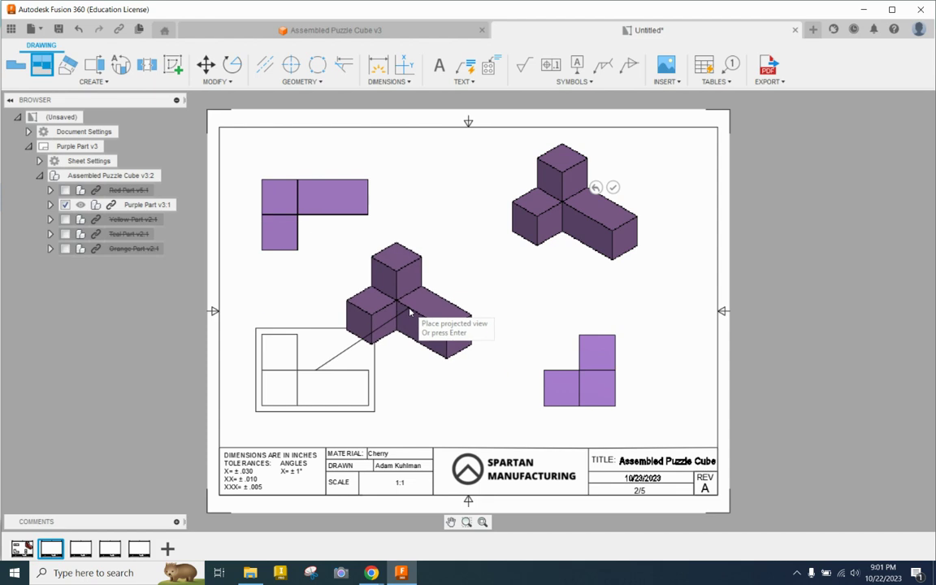
{"action": "key", "text": "Return"}
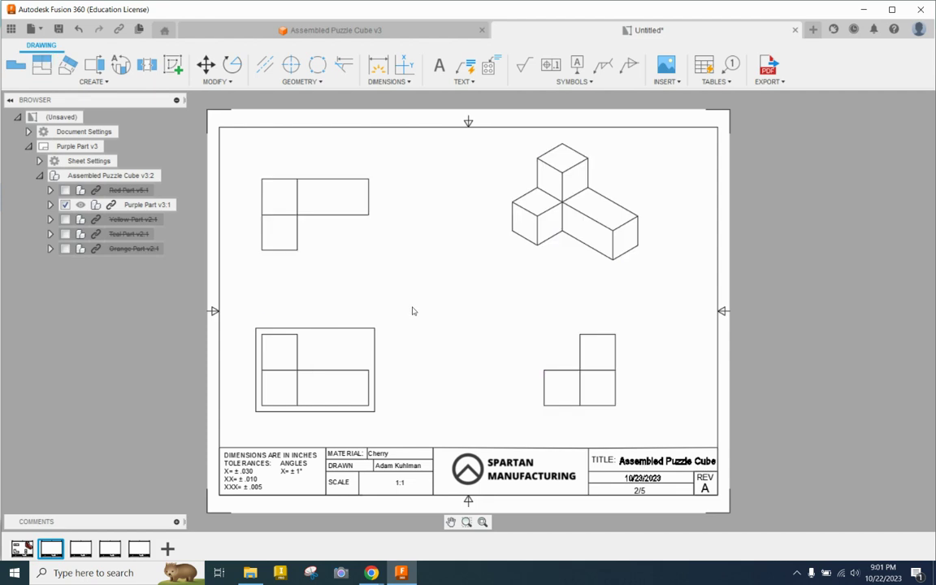
Step: Set the purple part's isometric view to the Shaded style at scale 1.5 and move it down and right inside the border
{"action": "left_click", "coordinate": [571, 257]}
{"action": "double_click", "coordinate": [572, 257]}
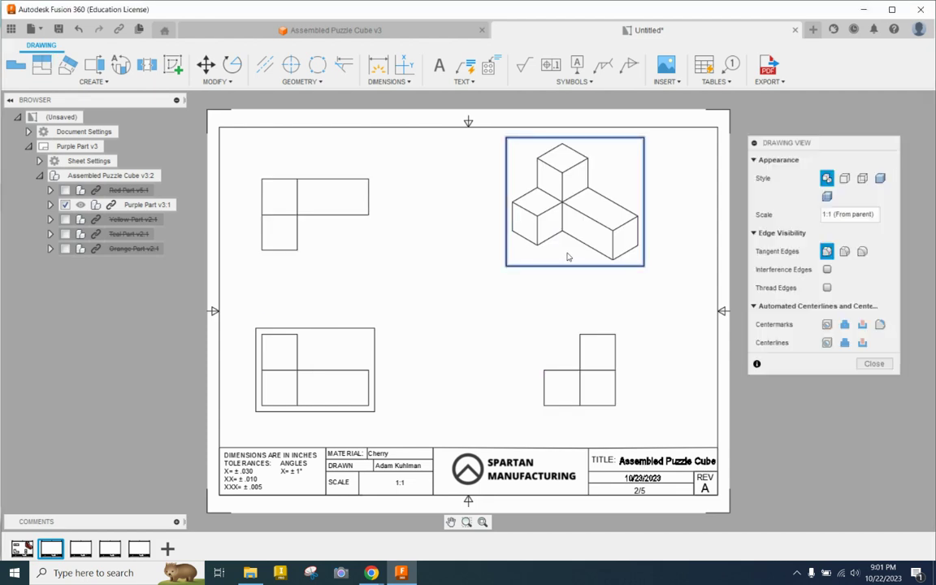
{"action": "left_click", "coordinate": [881, 181]}
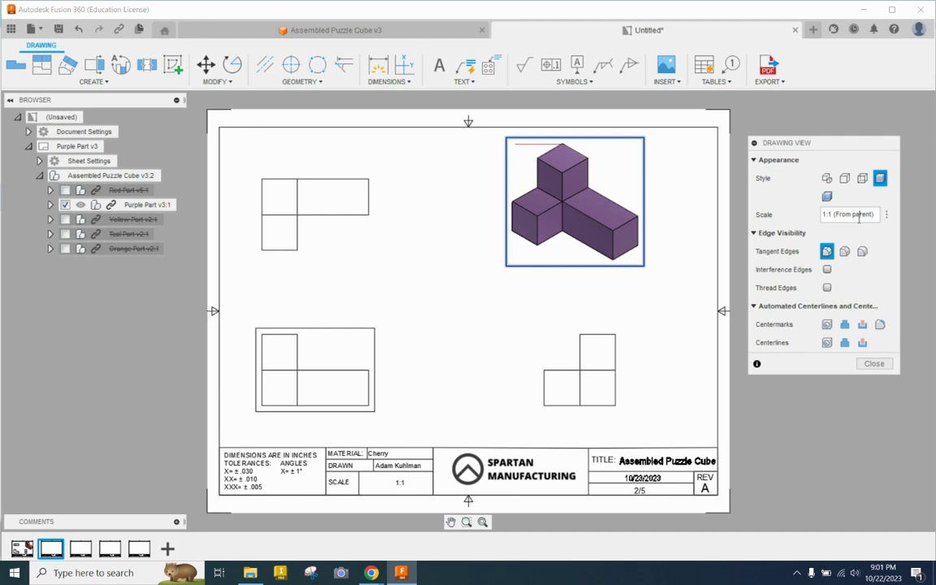
{"action": "left_click", "coordinate": [858, 215]}
{"action": "type", "text": "1.5"}
{"action": "key", "text": "Return"}
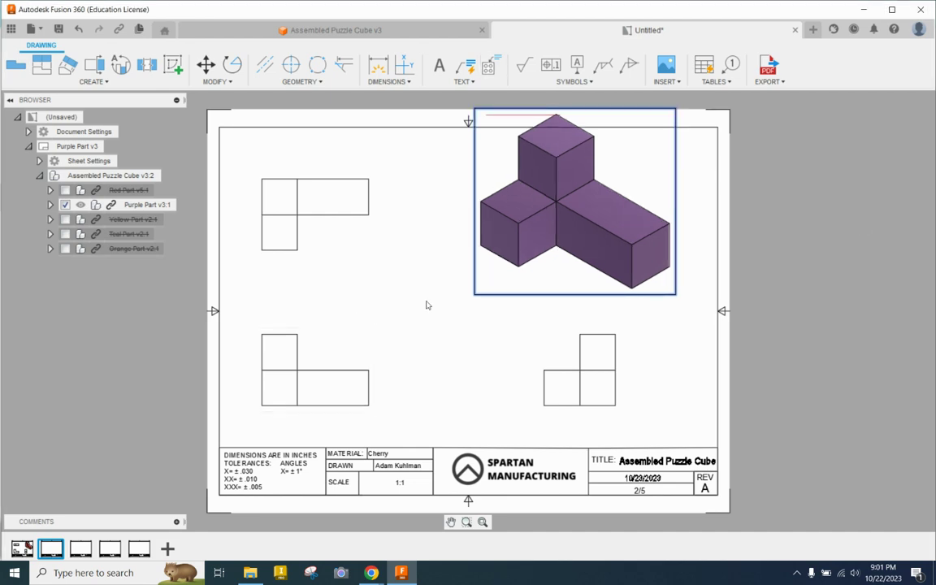
{"action": "left_click", "coordinate": [558, 133]}
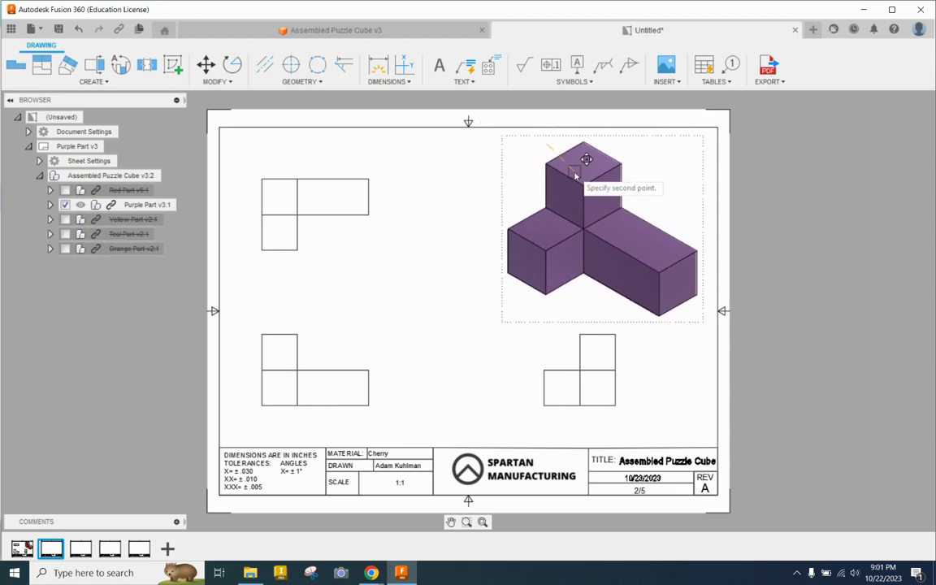
{"action": "left_click", "coordinate": [577, 167]}
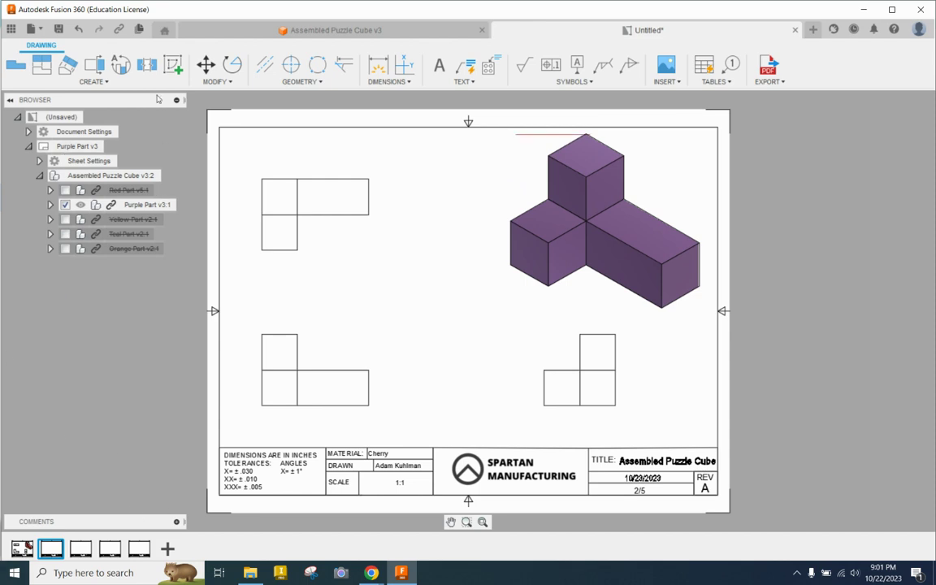
Step: Switch to the Yellow Part sheet
{"action": "mouse_move", "coordinate": [89, 549]}
{"action": "left_click", "coordinate": [87, 549]}
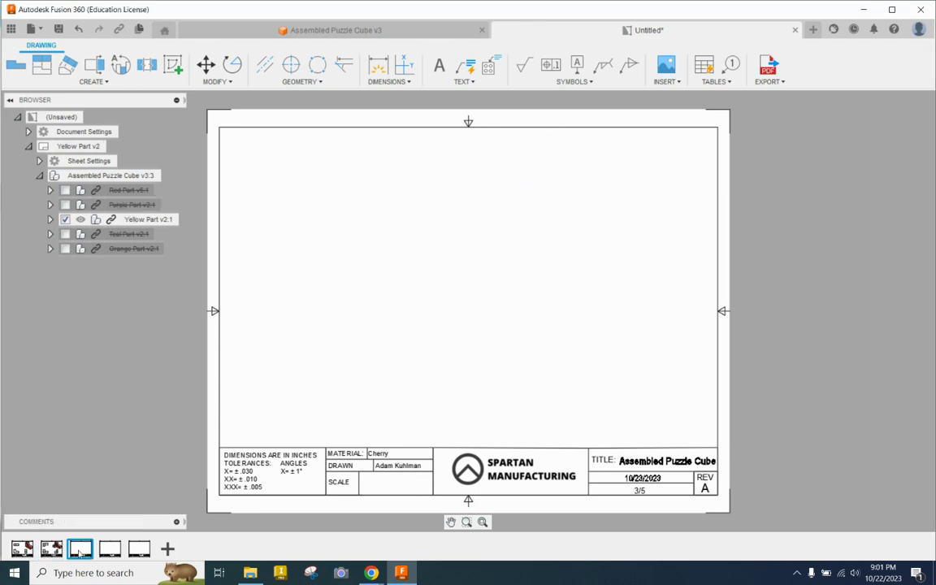